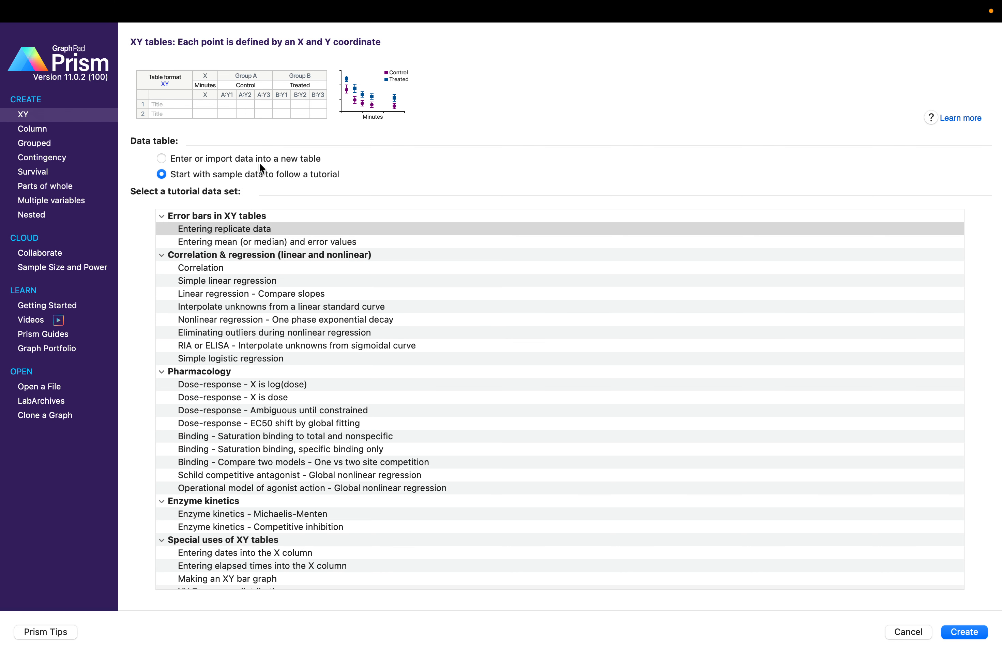
Set up a new Grouped data table for entered data with 3 replicate values in side-by-side subcolumns.
{"action": "left_click", "coordinate": [162, 159]}
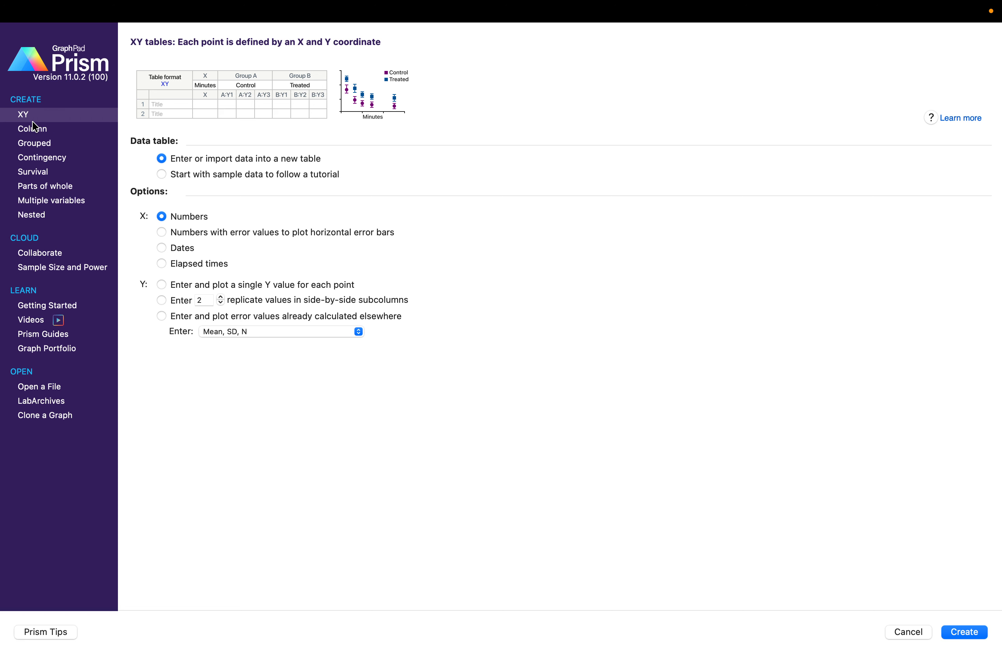
{"action": "left_click", "coordinate": [33, 130]}
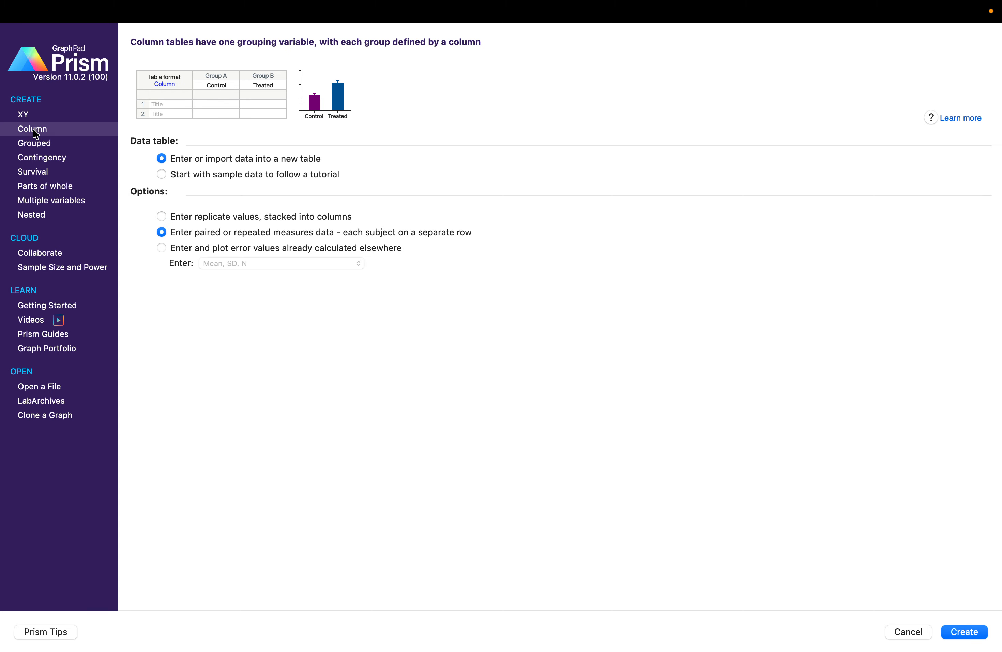
{"action": "left_click", "coordinate": [38, 147]}
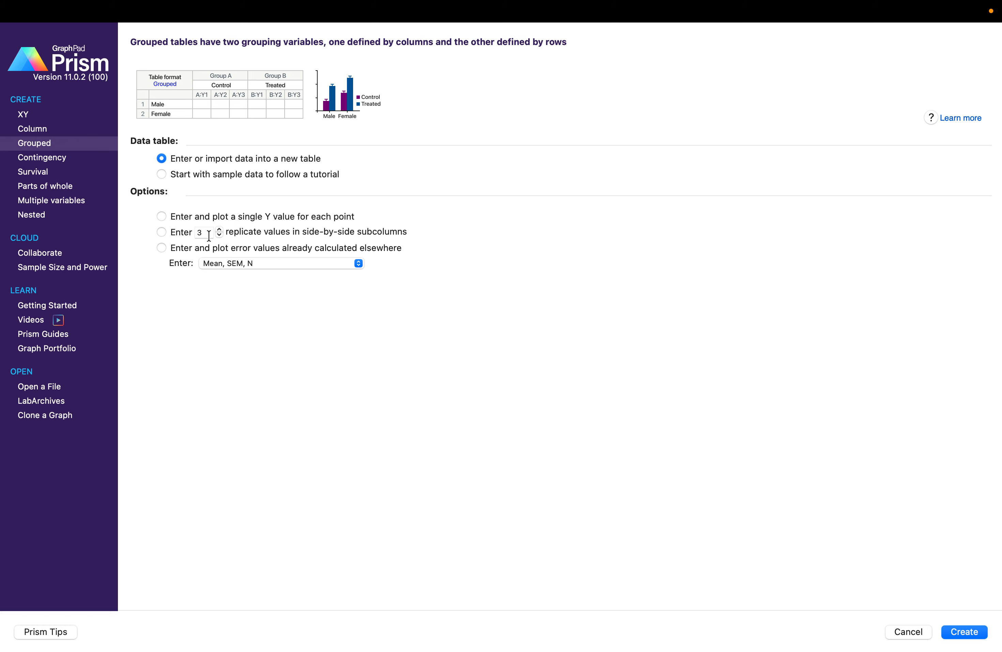
{"action": "left_click", "coordinate": [163, 233]}
Try the precalculated error formats Mean with SEM, Mean, SD, N and Mean, SEM, N for the grouped table.
{"action": "left_click", "coordinate": [258, 262]}
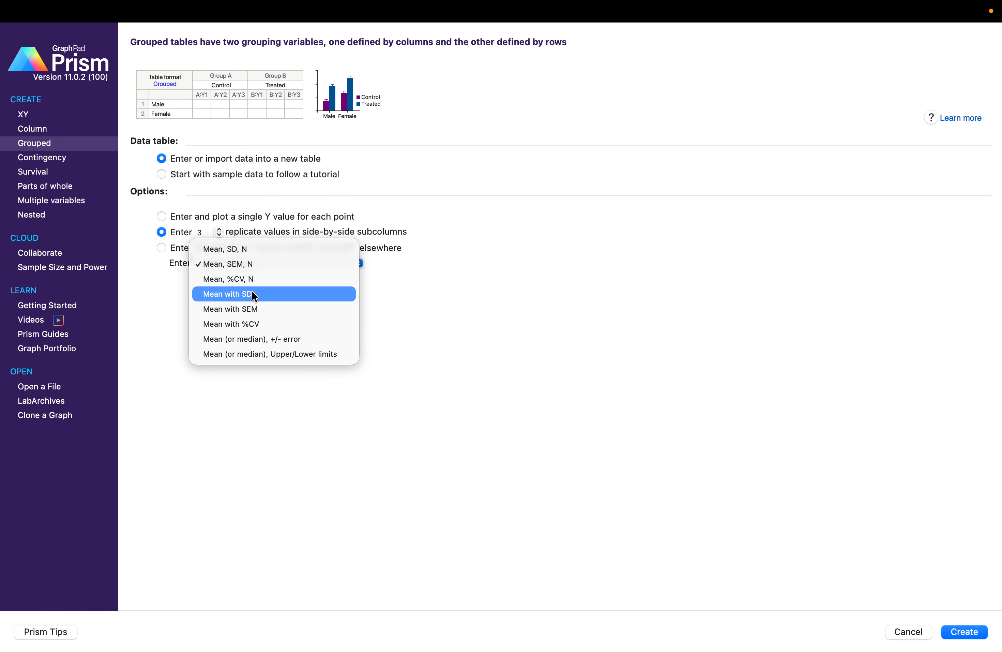
{"action": "left_click", "coordinate": [251, 310]}
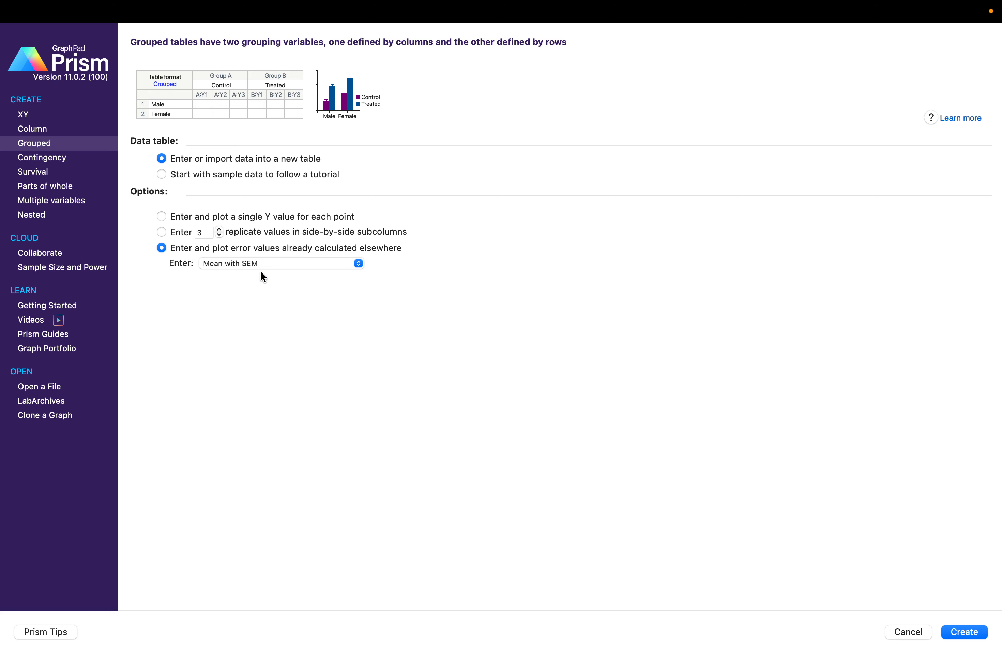
{"action": "left_click", "coordinate": [261, 261]}
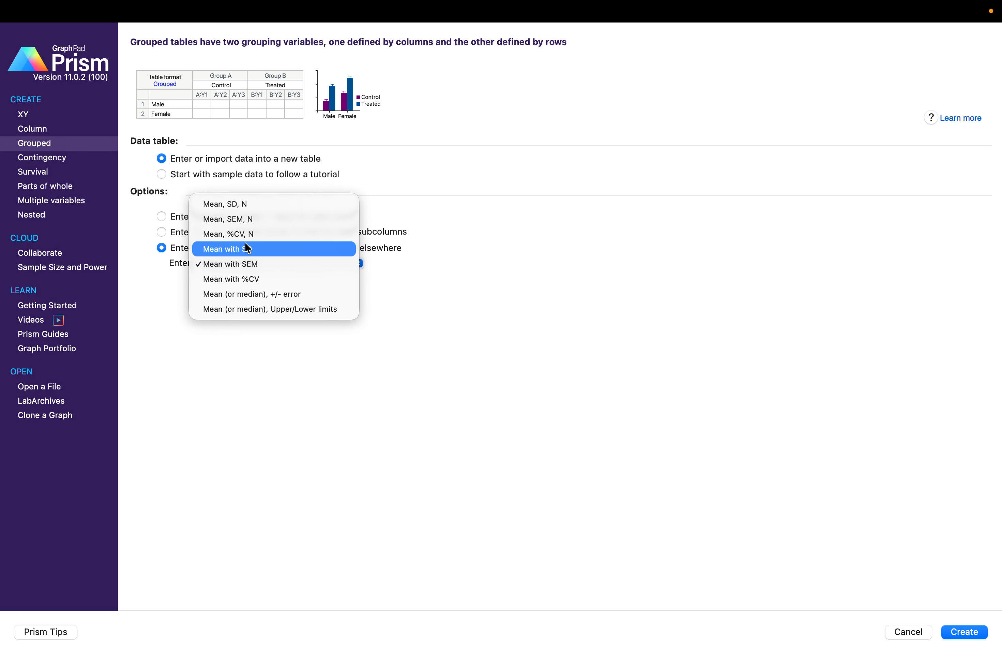
{"action": "left_click", "coordinate": [237, 204]}
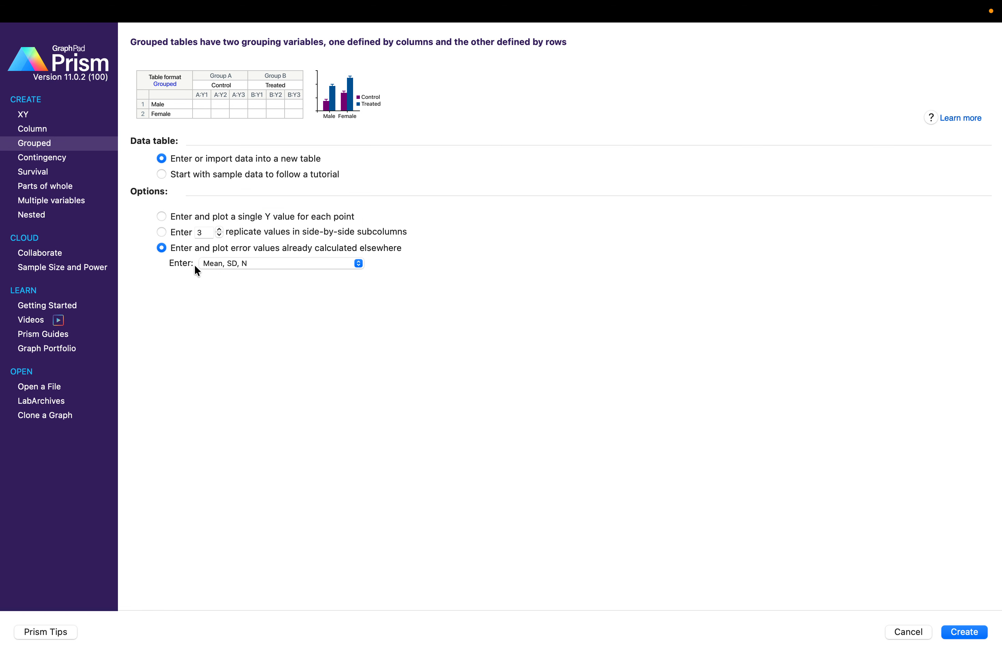
{"action": "left_click", "coordinate": [214, 264]}
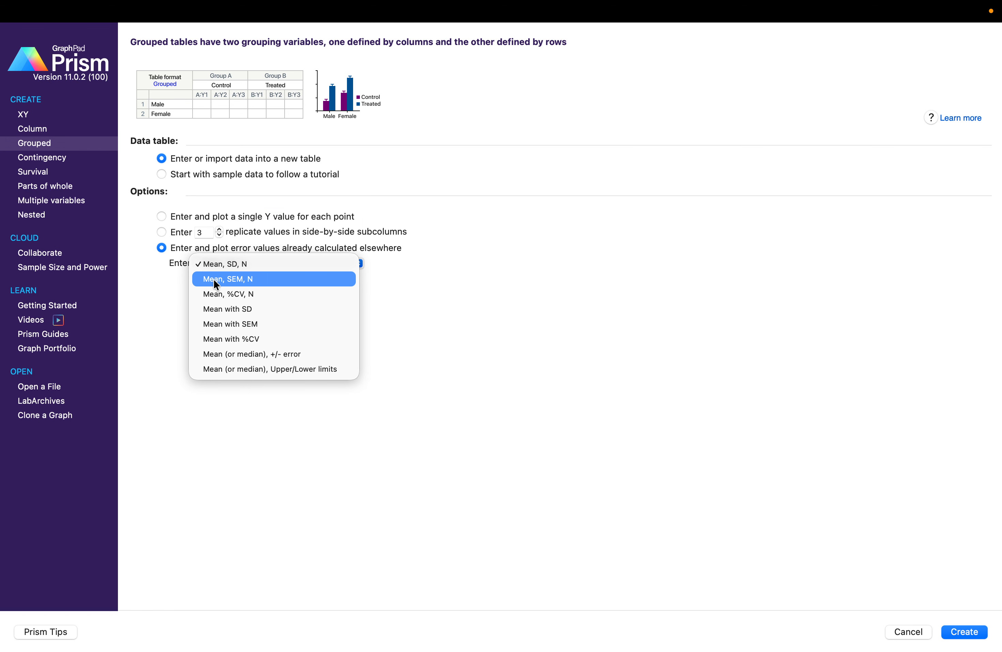
{"action": "left_click", "coordinate": [215, 281]}
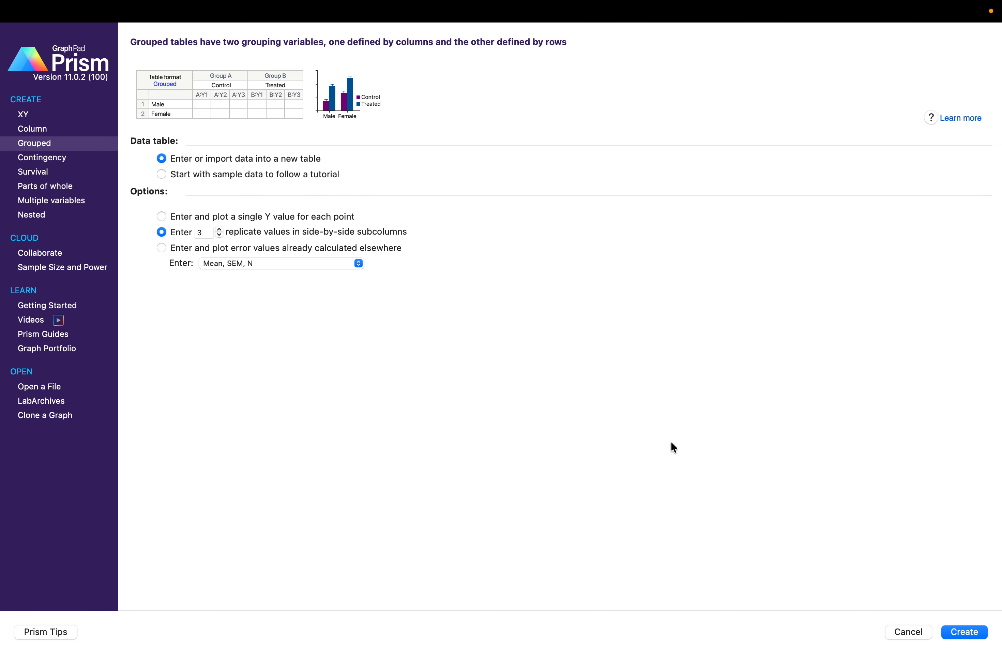
Create the grouped table with 3 side-by-side replicate subcolumns per group.
{"action": "left_click", "coordinate": [961, 630]}
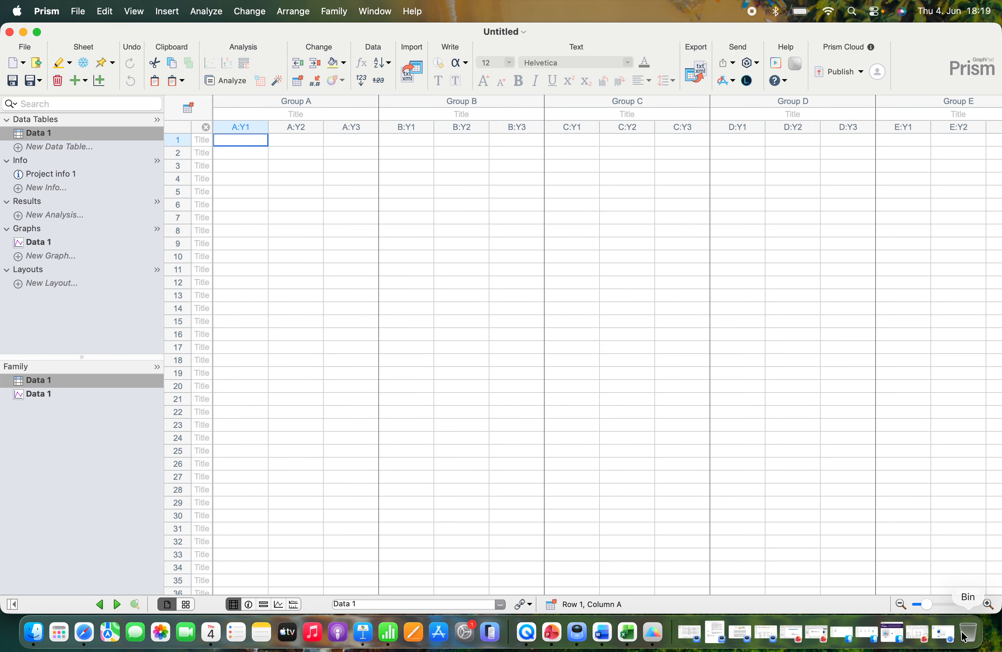
Switch to the demo_PH workbook in Excel and examine the treatment names and their replicate PH values.
{"action": "left_click", "coordinate": [628, 632]}
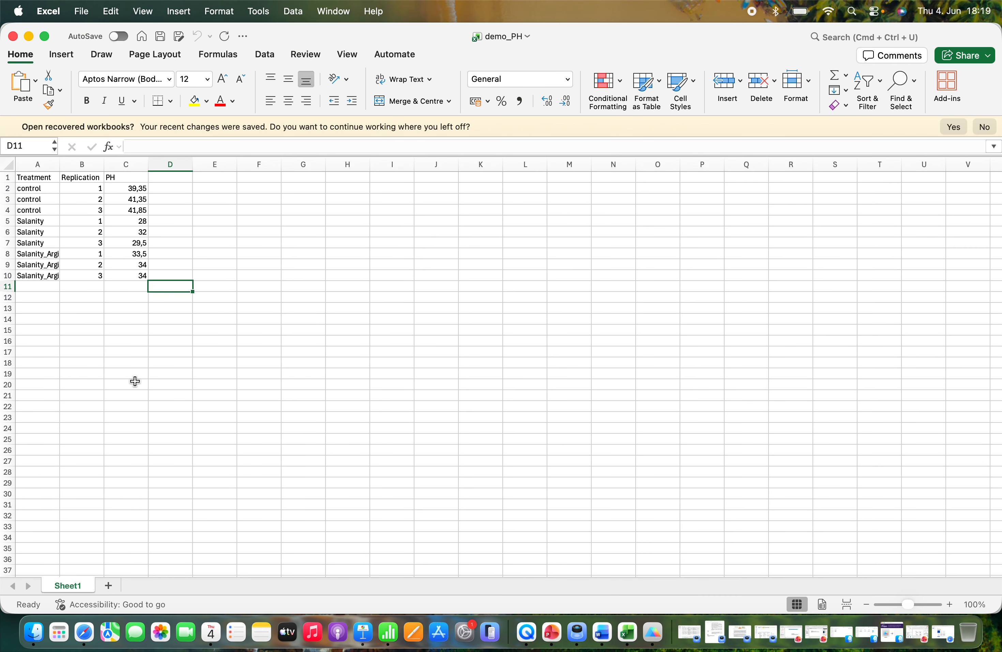
{"action": "left_click", "coordinate": [135, 381]}
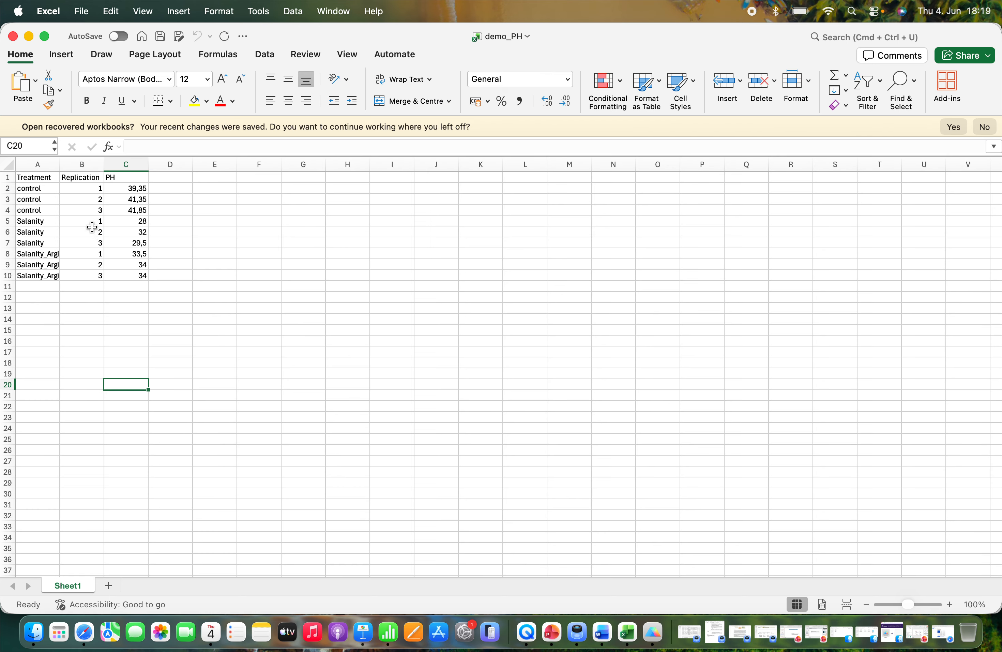
{"action": "left_click", "coordinate": [33, 185]}
{"action": "left_click_drag", "start_coordinate": [33, 185], "coordinate": [26, 270]}
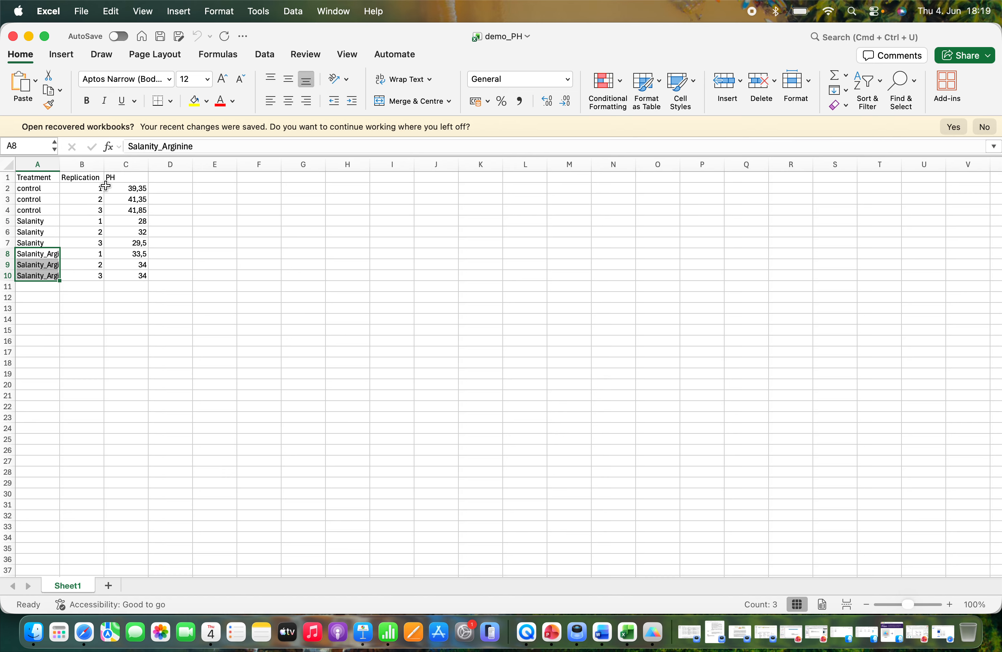
{"action": "left_click", "coordinate": [116, 188]}
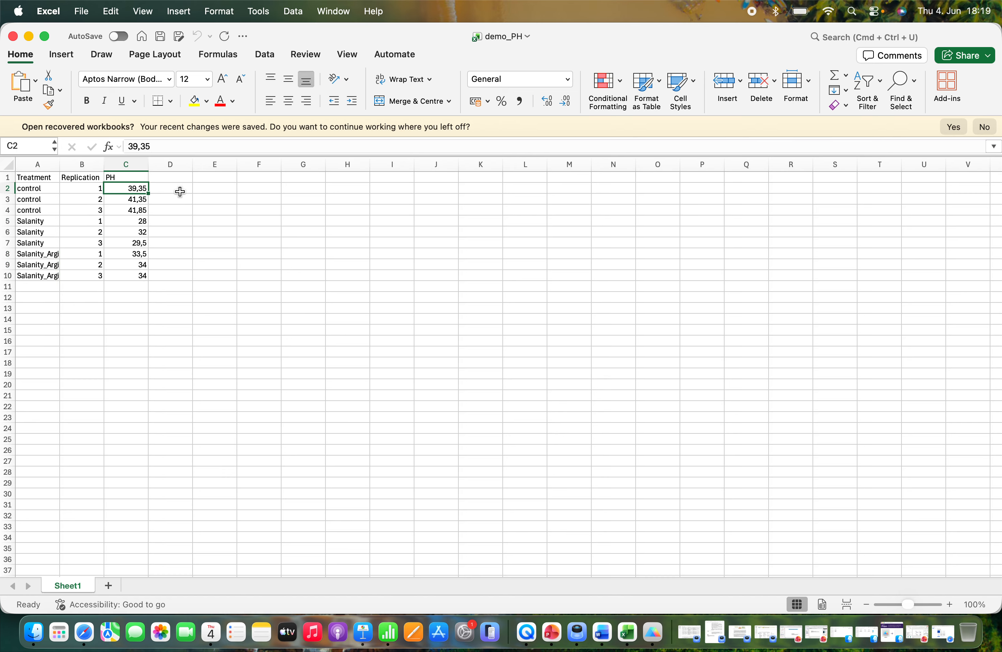
{"action": "left_click", "coordinate": [179, 190]}
{"action": "left_click_drag", "start_coordinate": [136, 189], "coordinate": [134, 233]}
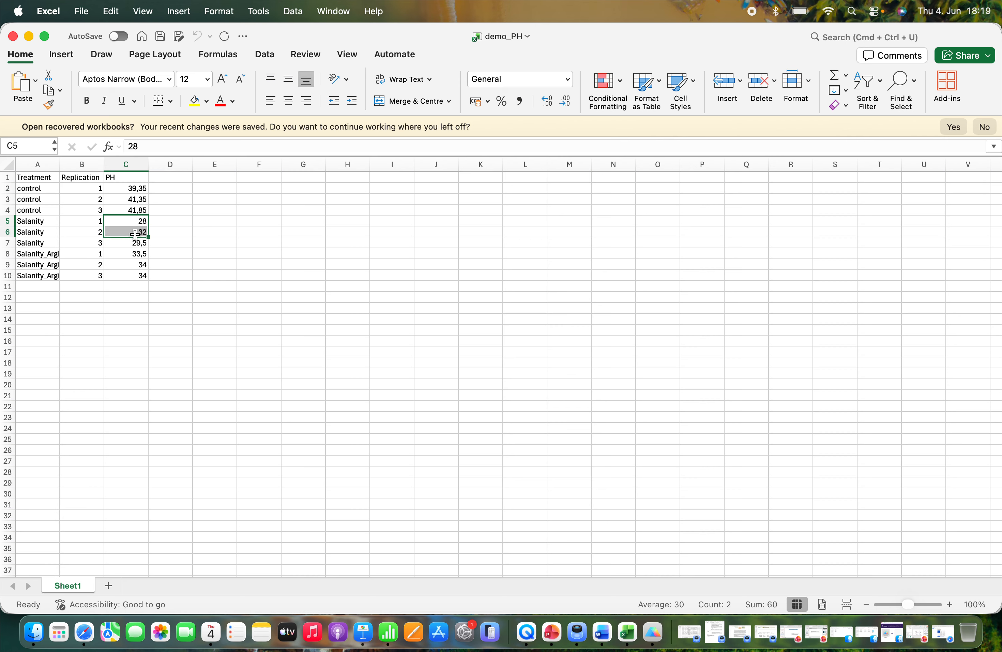
{"action": "left_click", "coordinate": [181, 254]}
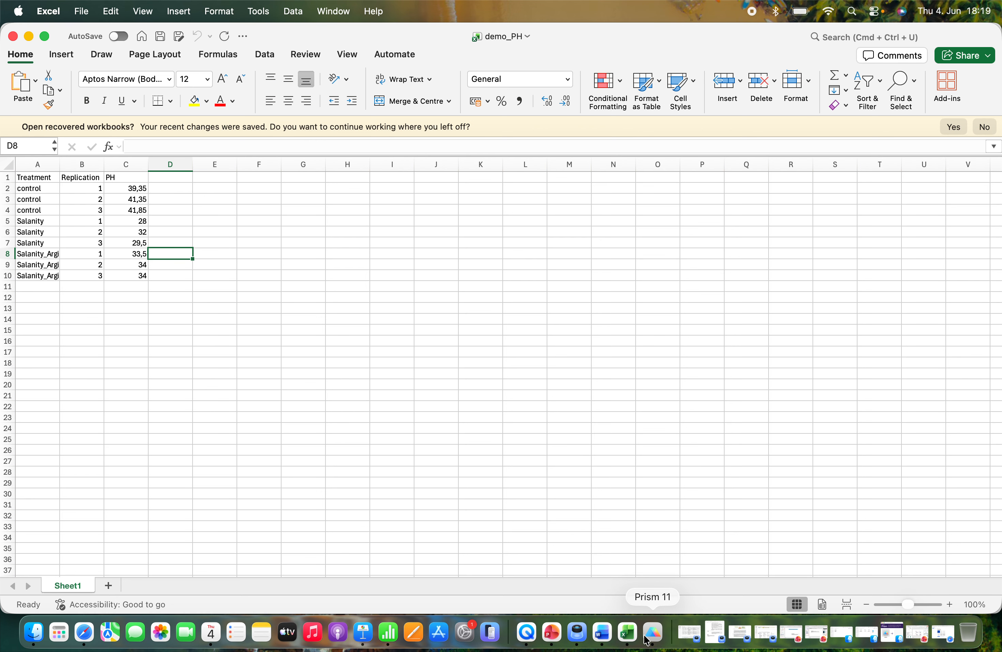
Switch to Prism and title the Group A column Control.
{"action": "left_click", "coordinate": [653, 629]}
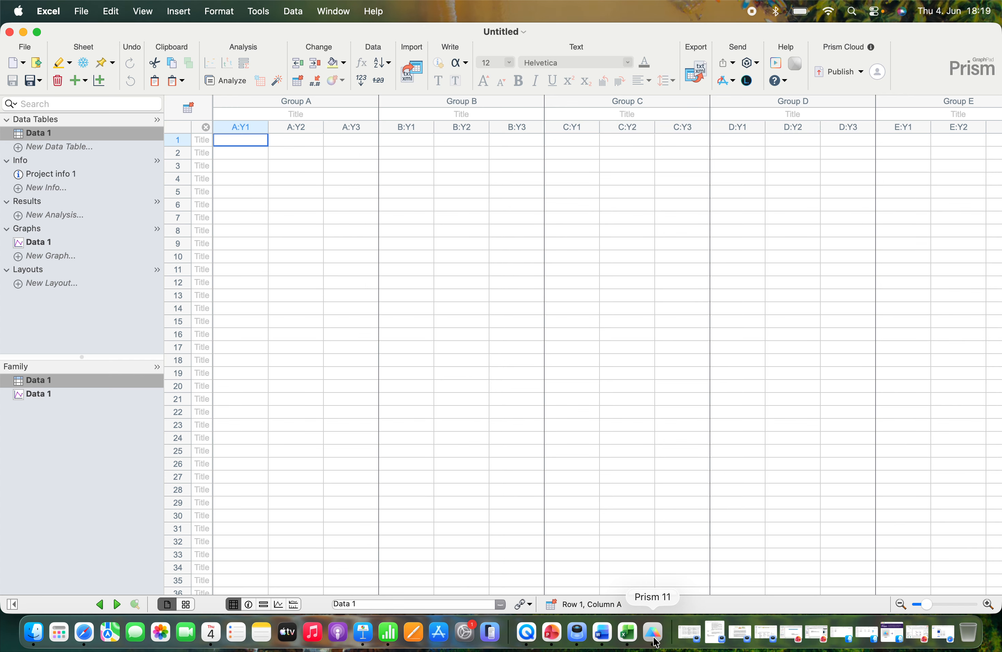
{"action": "double_click", "coordinate": [303, 115]}
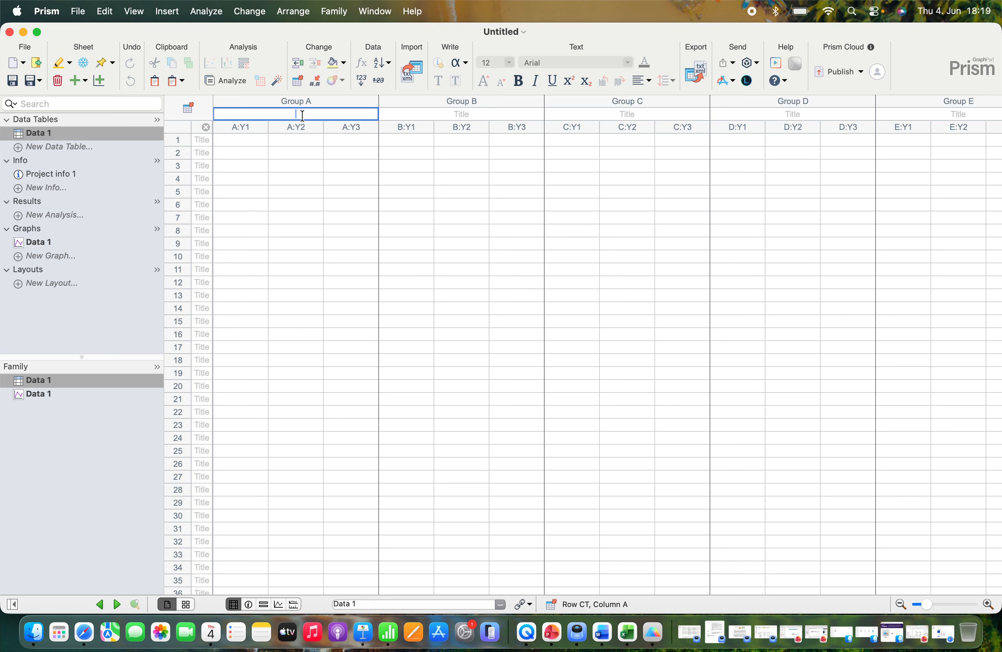
{"action": "type", "text": "Cont"}
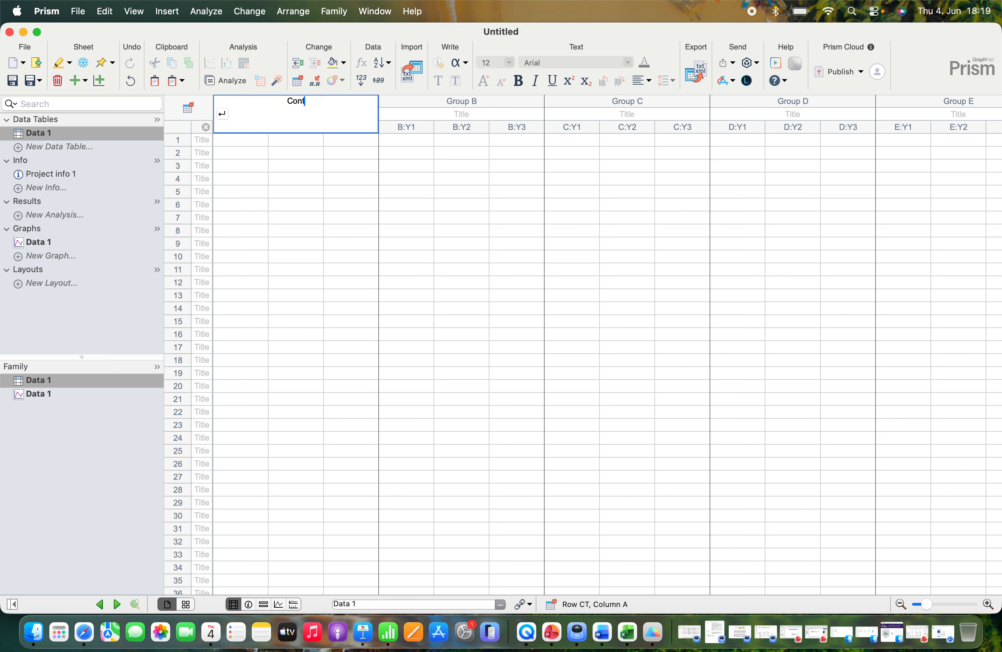
{"action": "type", "text": "rol"}
{"action": "key", "text": "Return"}
Title the Group B column Salainity and the Group C column Salainity_Arg.
{"action": "left_click", "coordinate": [429, 113]}
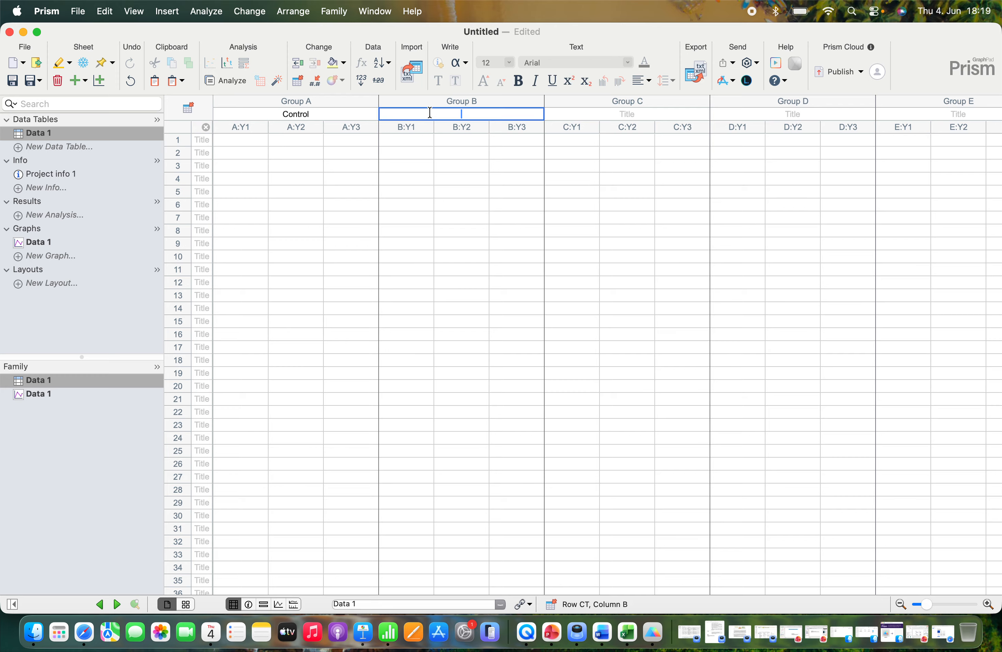
{"action": "type", "text": "Salai"}
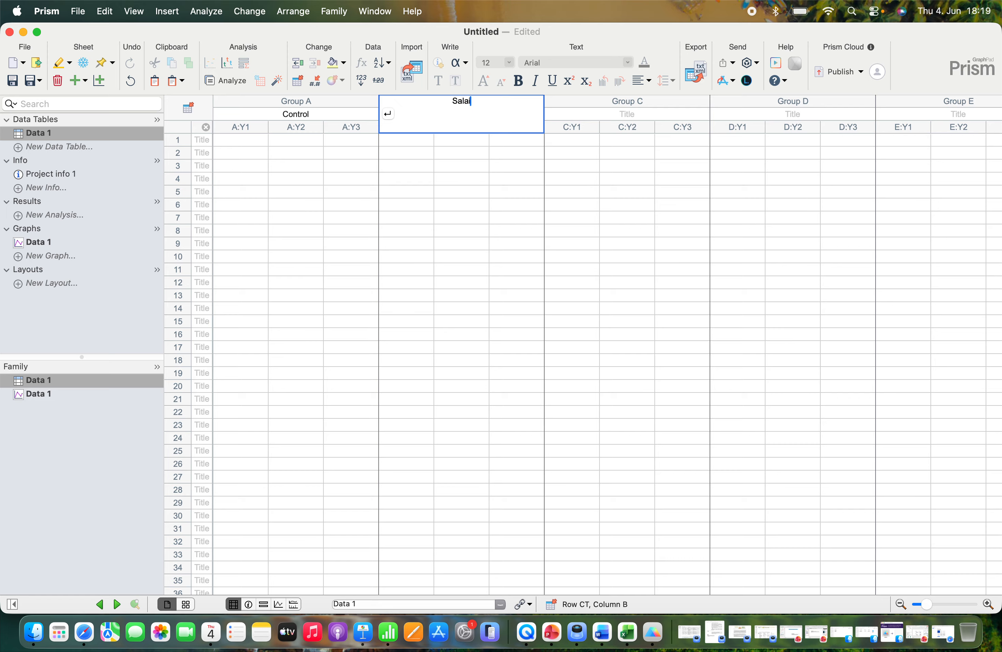
{"action": "type", "text": "nity"}
{"action": "key", "text": "Return"}
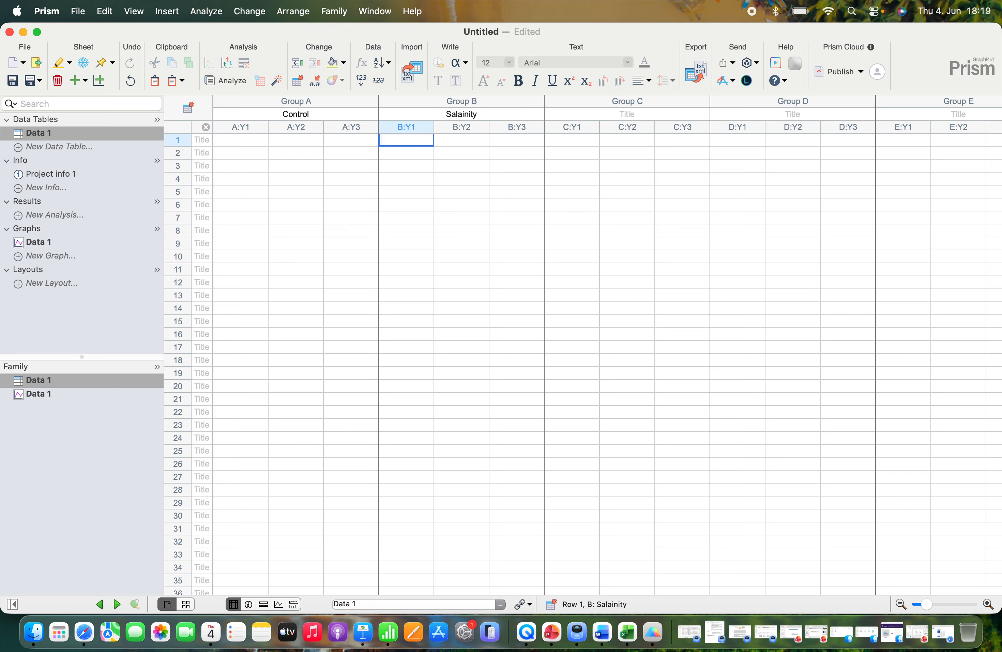
{"action": "left_click", "coordinate": [597, 111]}
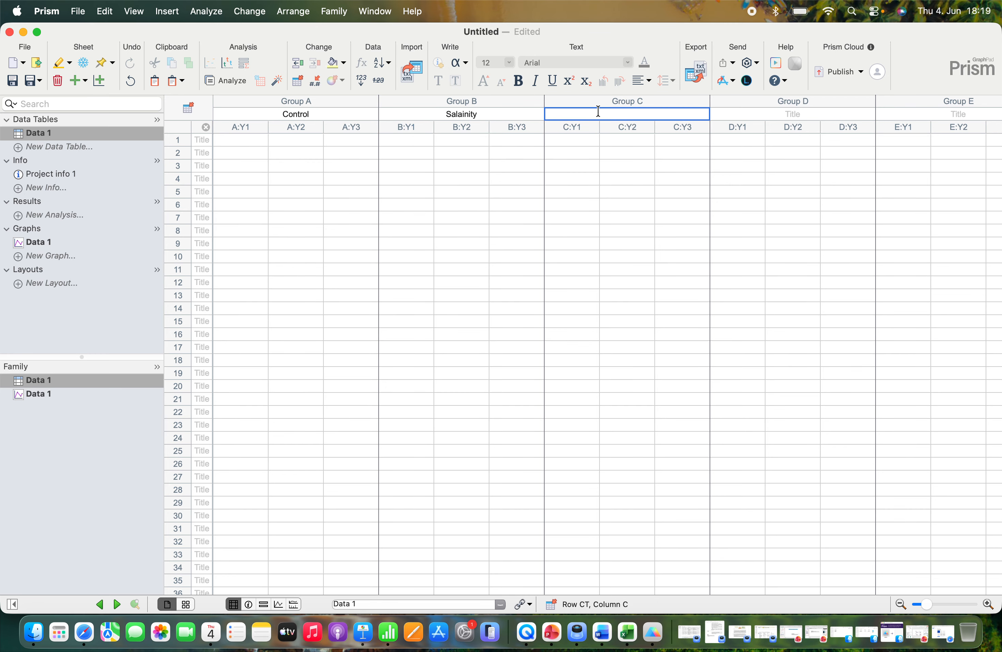
{"action": "type", "text": "Sa"}
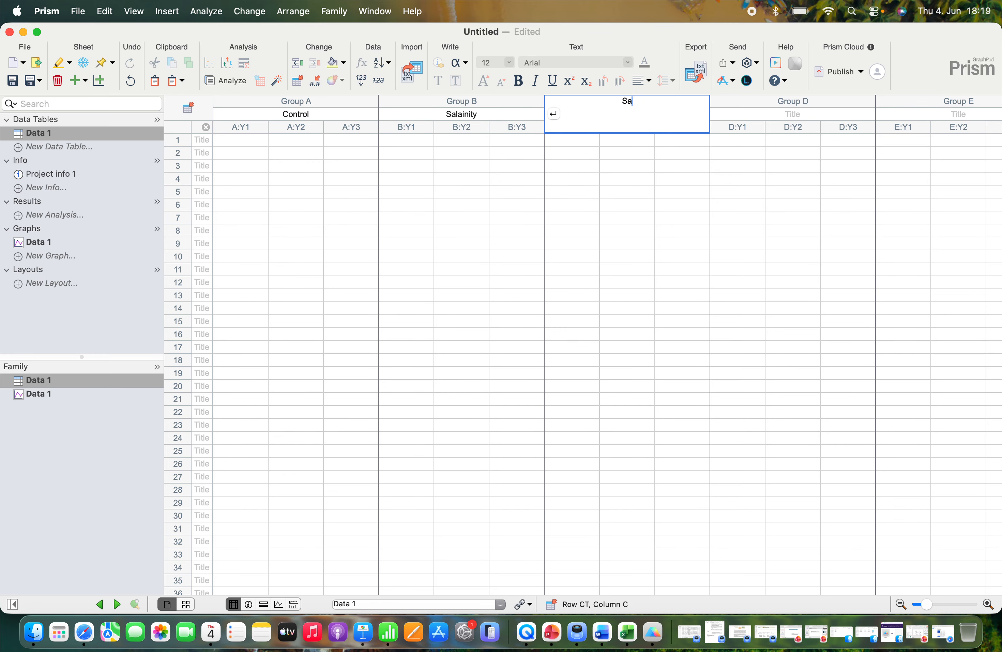
{"action": "type", "text": "lainity_Arg"}
{"action": "left_click", "coordinate": [652, 217]}
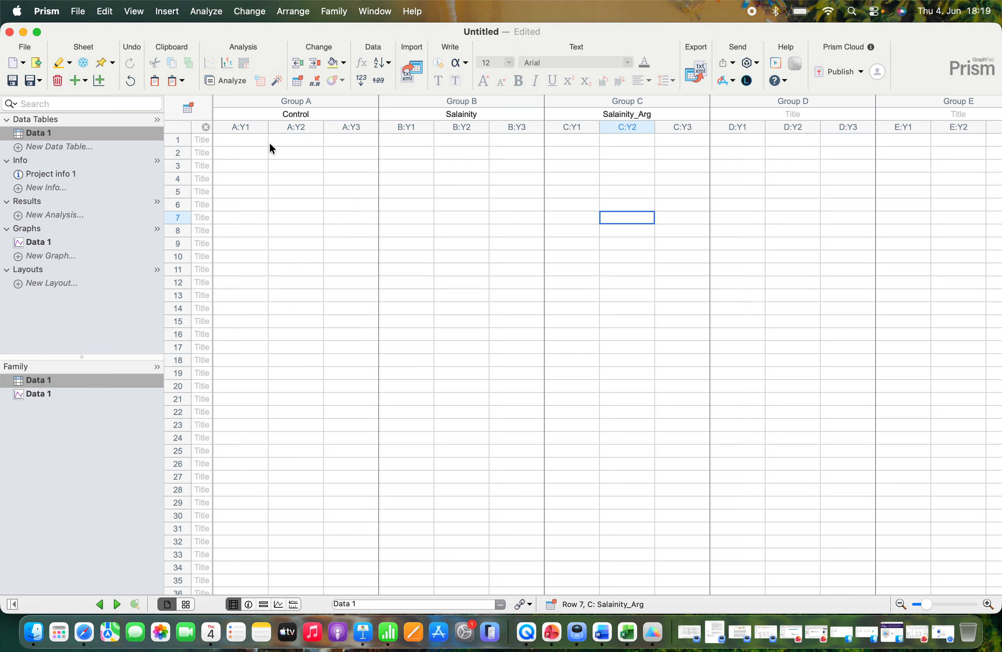
Copy the three control PH values in C2:C4 from Excel and paste them across row 1 of Prism's Control group.
{"action": "left_click", "coordinate": [242, 143]}
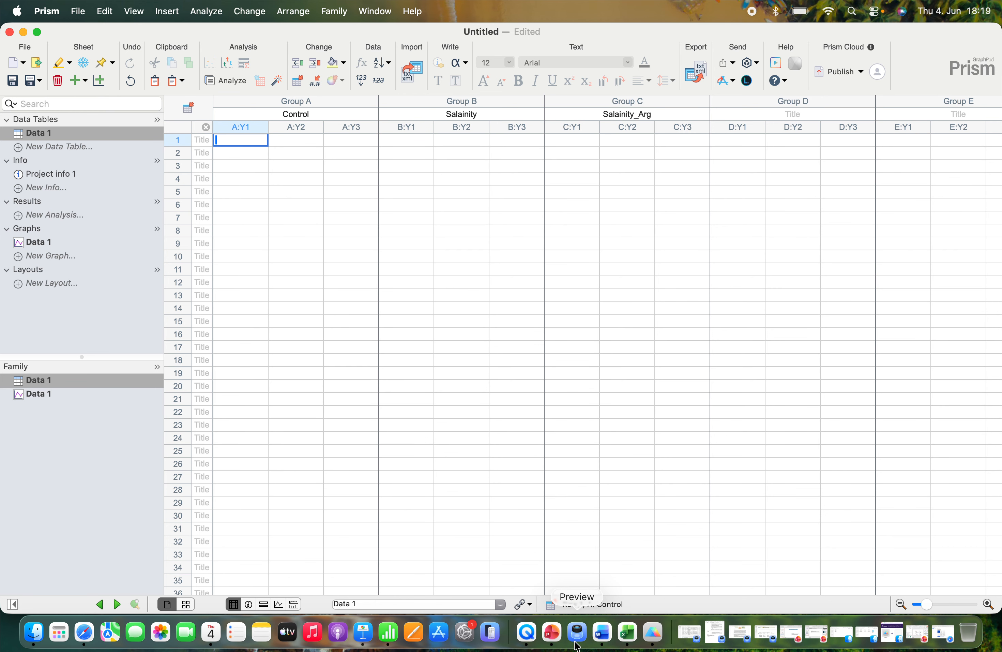
{"action": "left_click", "coordinate": [628, 632]}
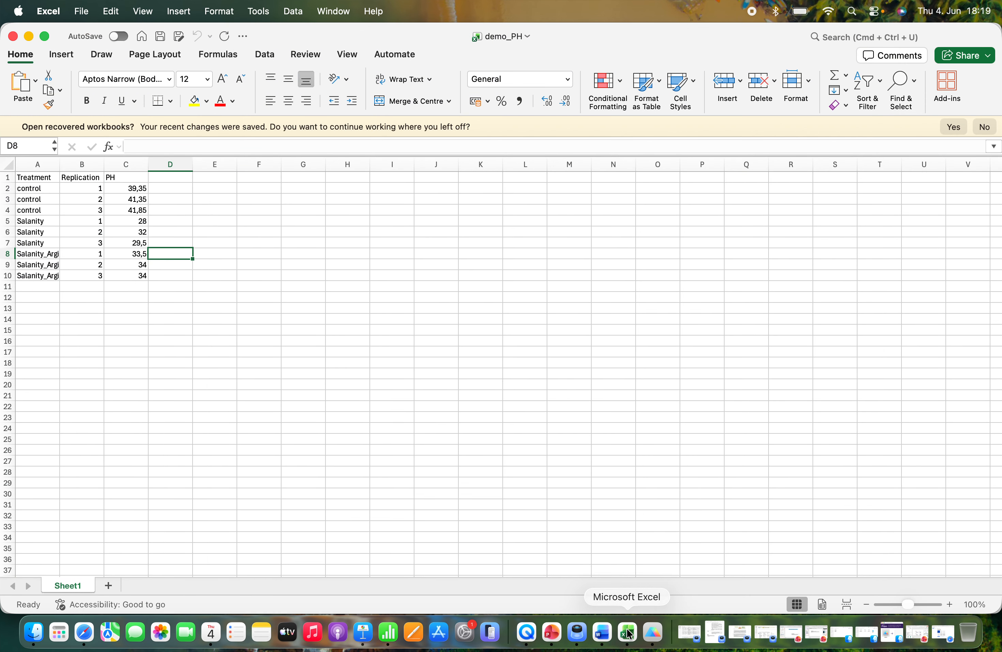
{"action": "left_click", "coordinate": [201, 373]}
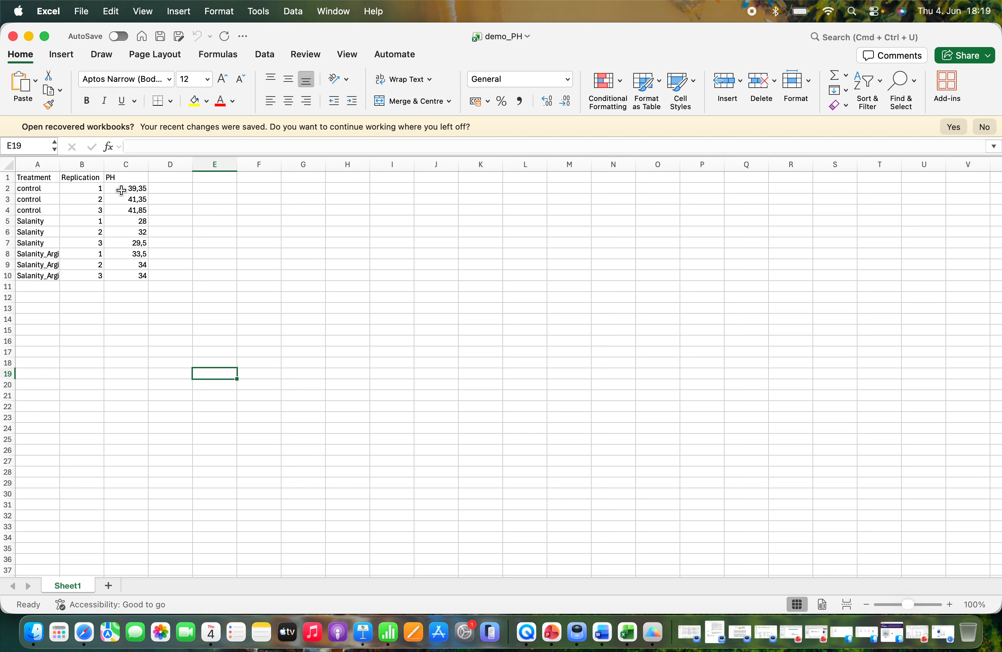
{"action": "left_click_drag", "start_coordinate": [121, 190], "coordinate": [119, 207]}
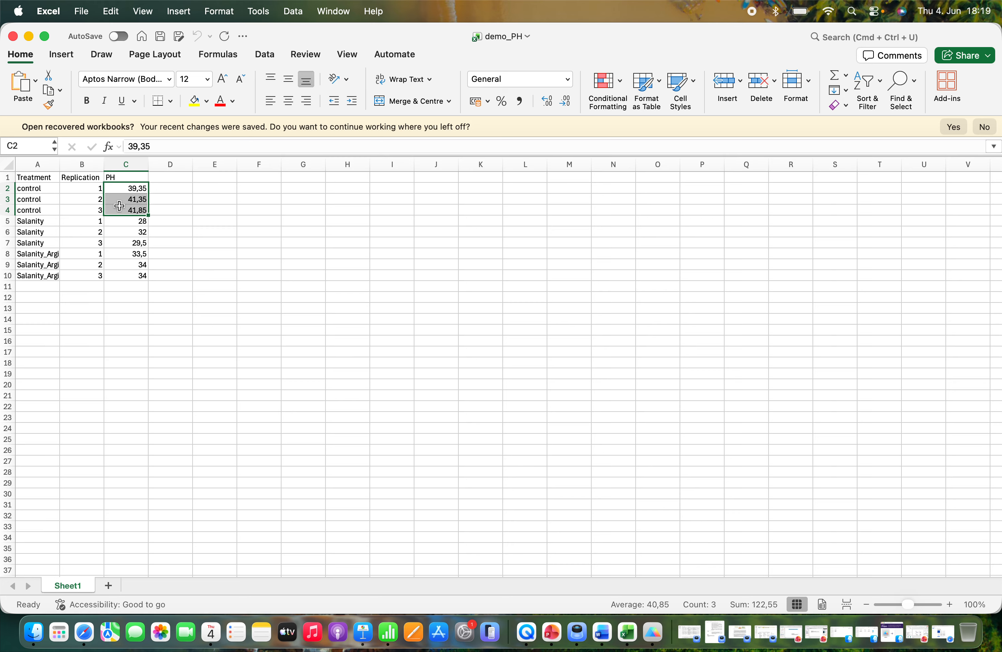
{"action": "key", "text": "super+c"}
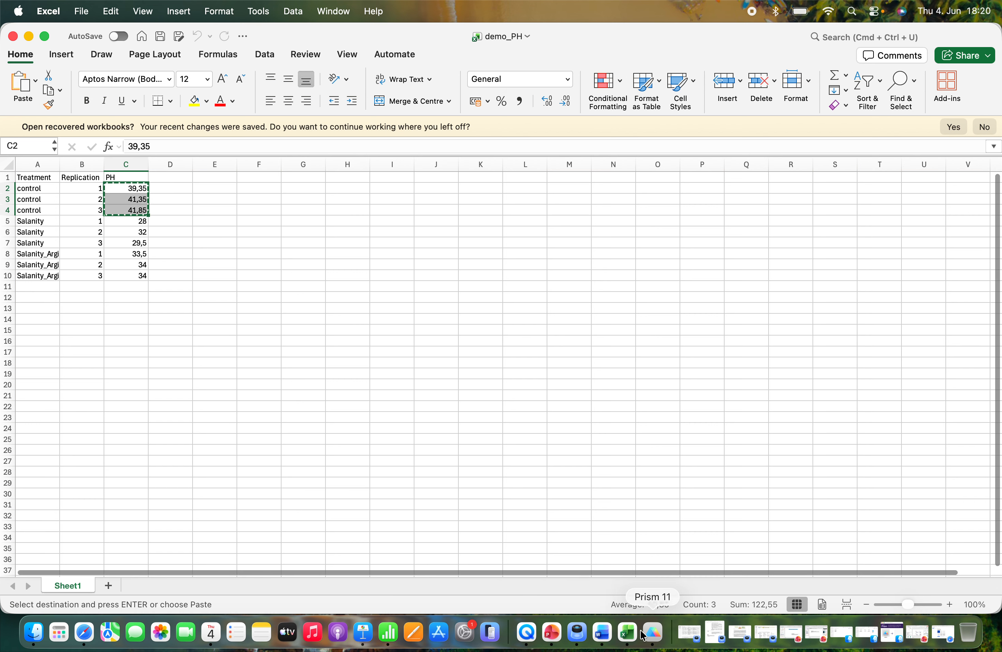
{"action": "left_click", "coordinate": [643, 634]}
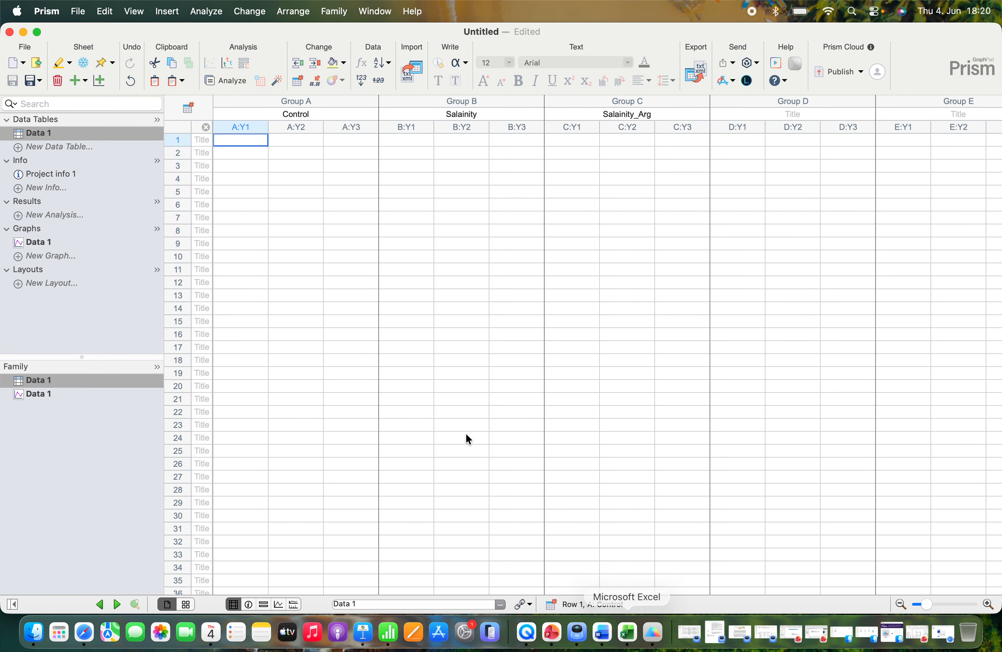
{"action": "double_click", "coordinate": [234, 143]}
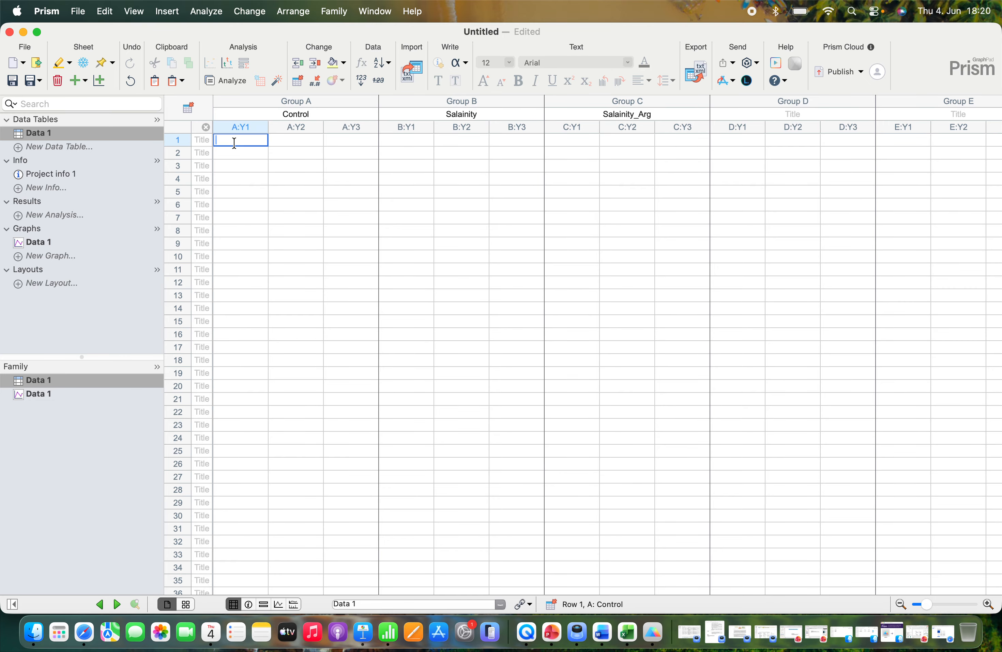
{"action": "key", "text": "super+v"}
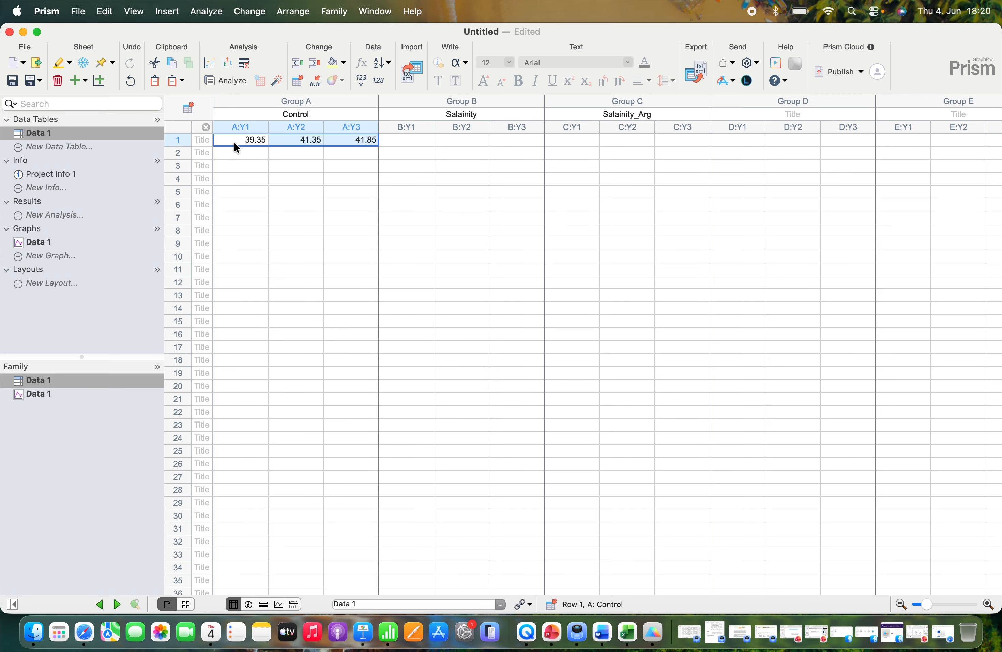
{"action": "left_click", "coordinate": [256, 177]}
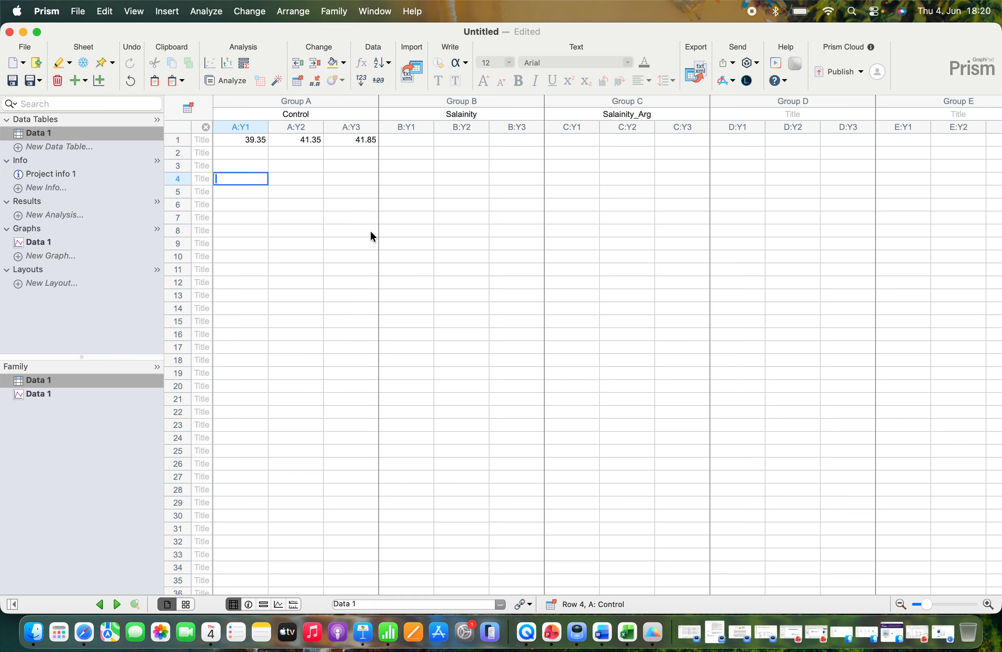
Copy the three Salanity PH values in C5:C7 from Excel and paste them across row 1 of Prism's Salainity group.
{"action": "left_click", "coordinate": [628, 632]}
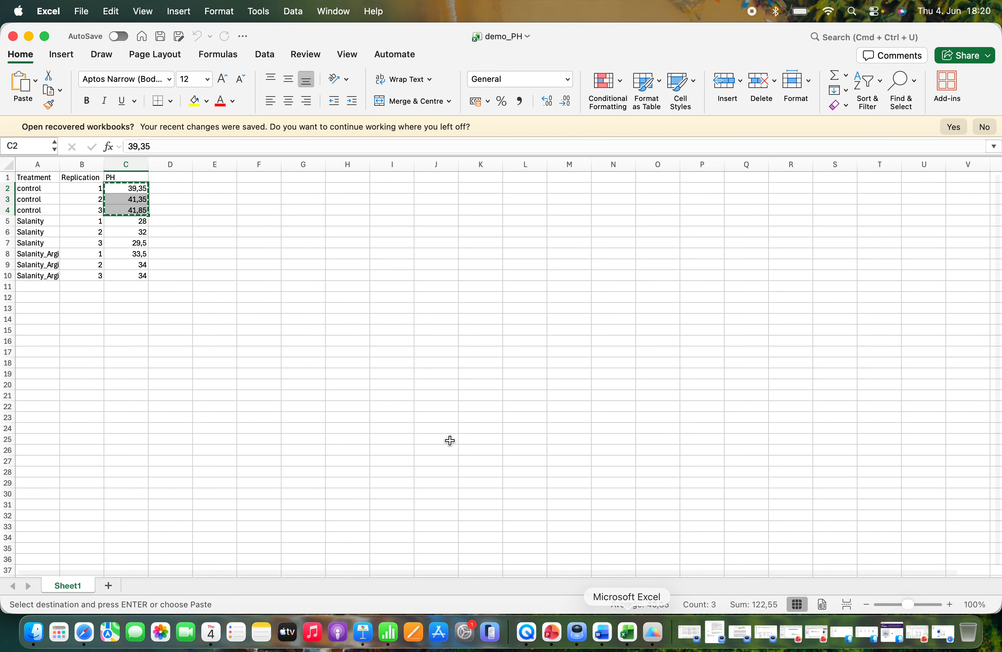
{"action": "left_click", "coordinate": [212, 328]}
{"action": "left_click", "coordinate": [123, 221]}
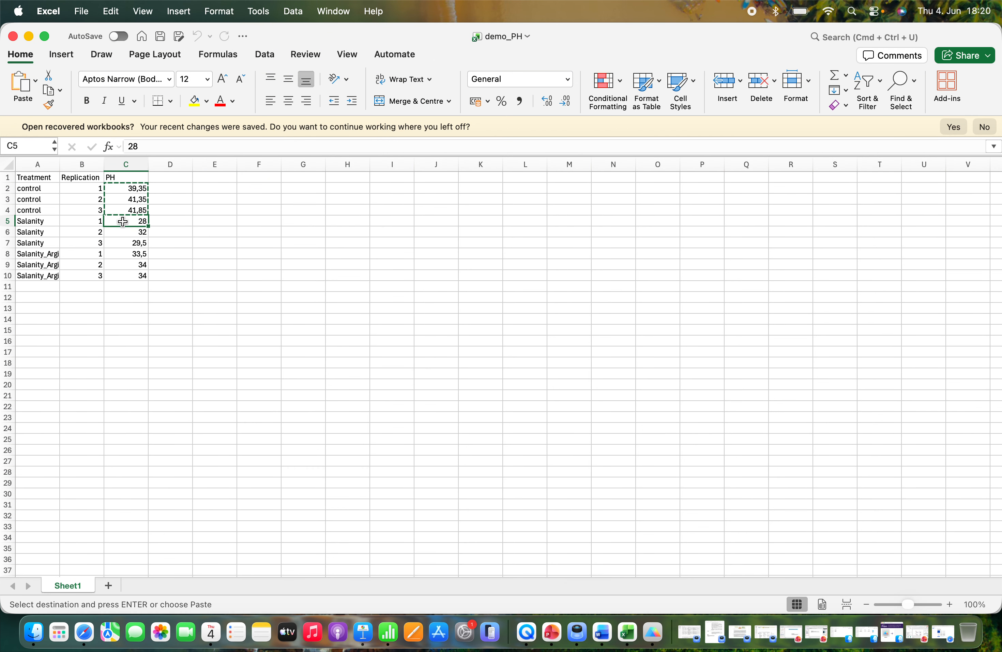
{"action": "left_click", "coordinate": [127, 242]}
{"action": "left_click", "coordinate": [167, 240]}
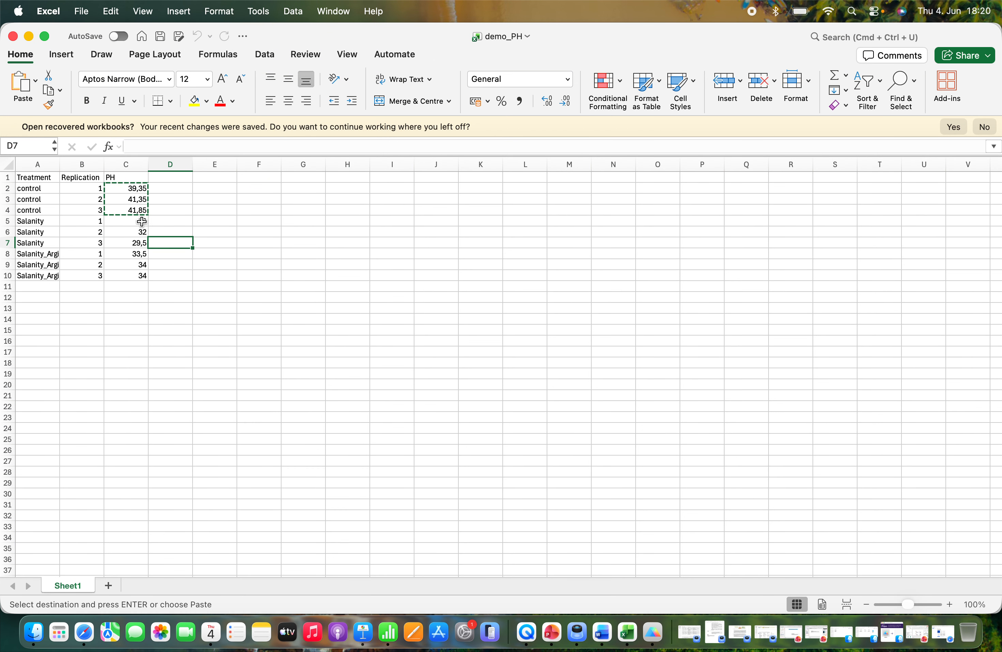
{"action": "left_click_drag", "start_coordinate": [141, 221], "coordinate": [140, 244]}
{"action": "key", "text": "super+c"}
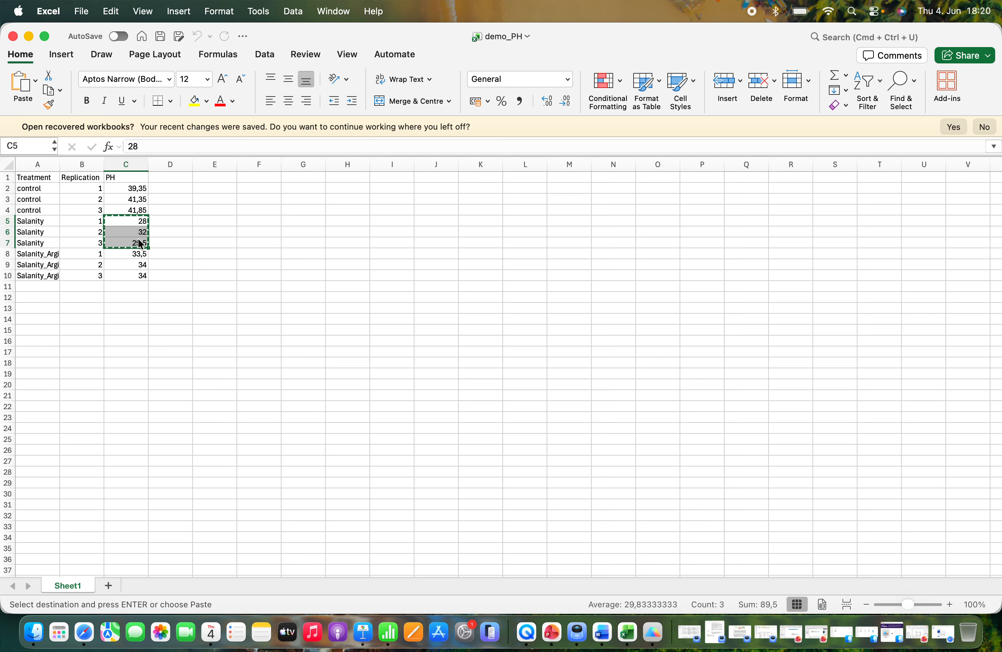
{"action": "left_click", "coordinate": [653, 631]}
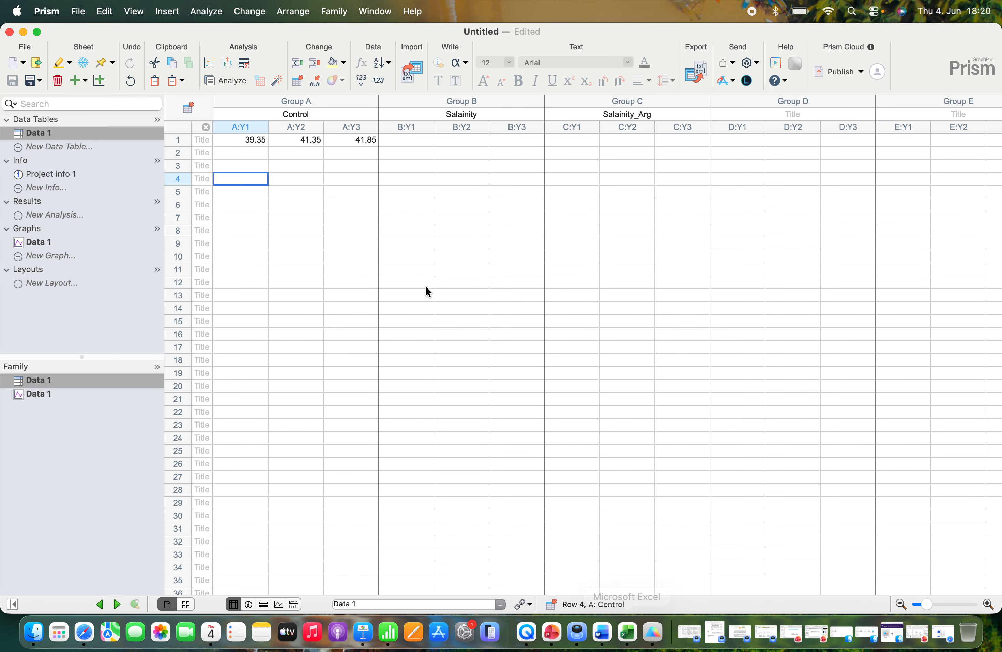
{"action": "double_click", "coordinate": [396, 135]}
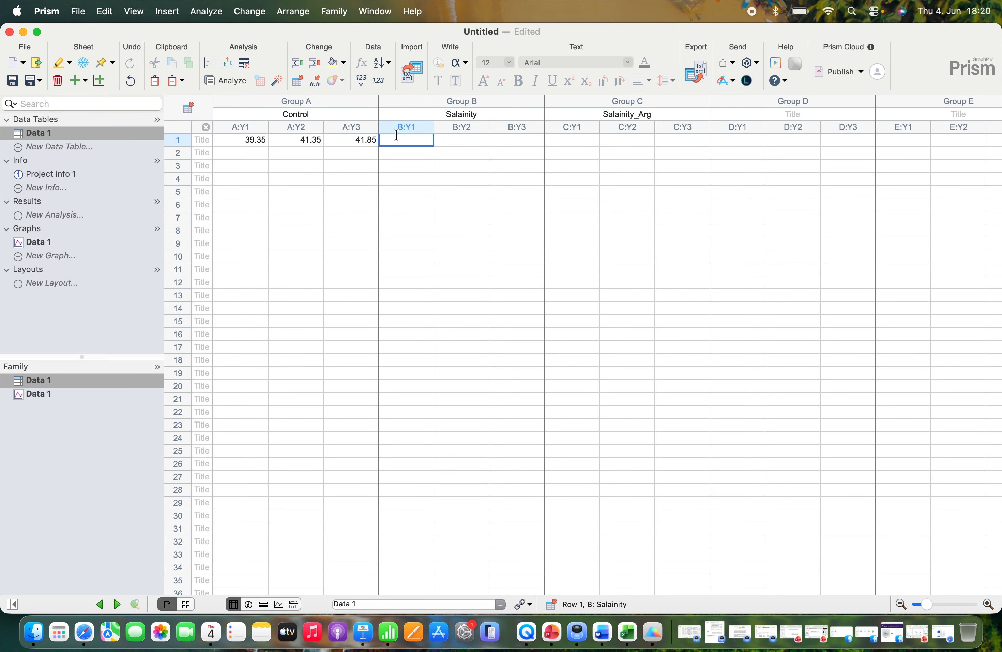
{"action": "key", "text": "super+v"}
{"action": "left_click", "coordinate": [603, 266]}
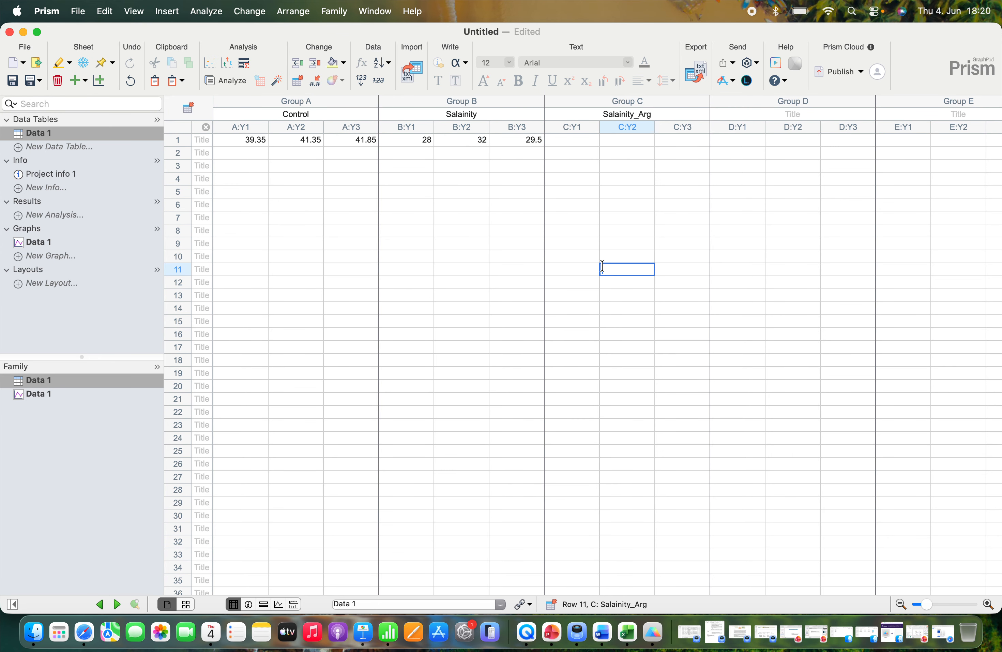
Copy the PH values in C8:C10 from Excel and paste them across row 1 of Prism's Salainity_Arg group.
{"action": "left_click", "coordinate": [630, 631]}
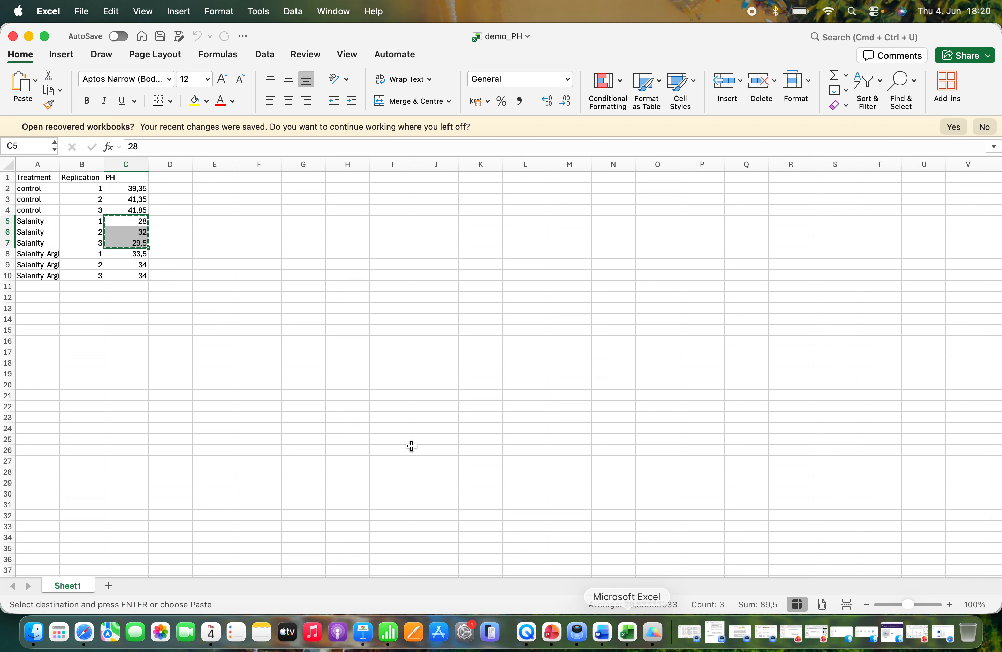
{"action": "left_click", "coordinate": [180, 309]}
{"action": "left_click_drag", "start_coordinate": [127, 255], "coordinate": [126, 272]}
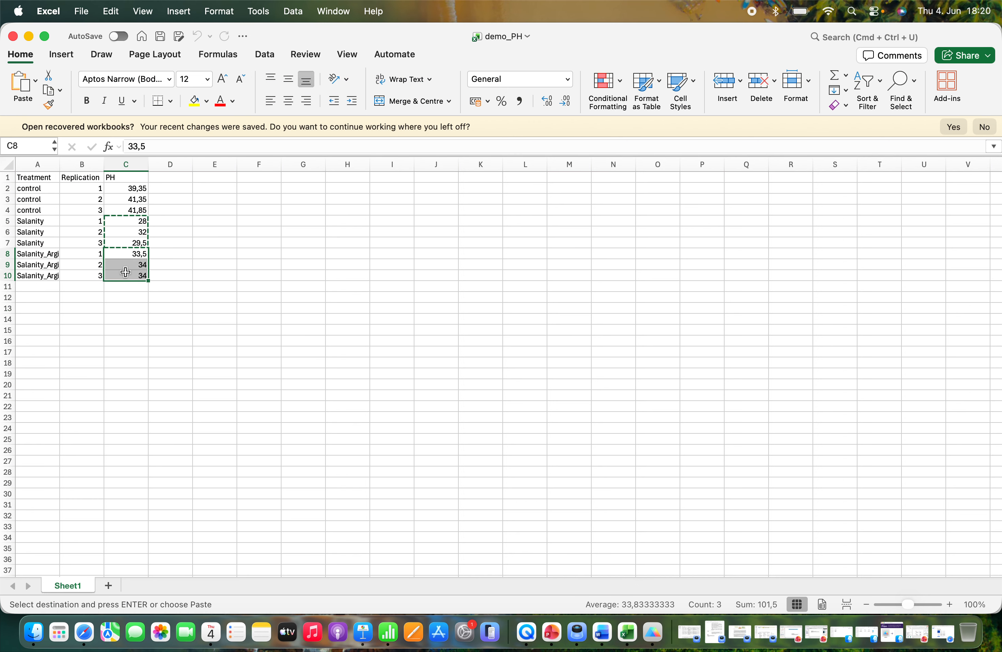
{"action": "key", "text": "super+c"}
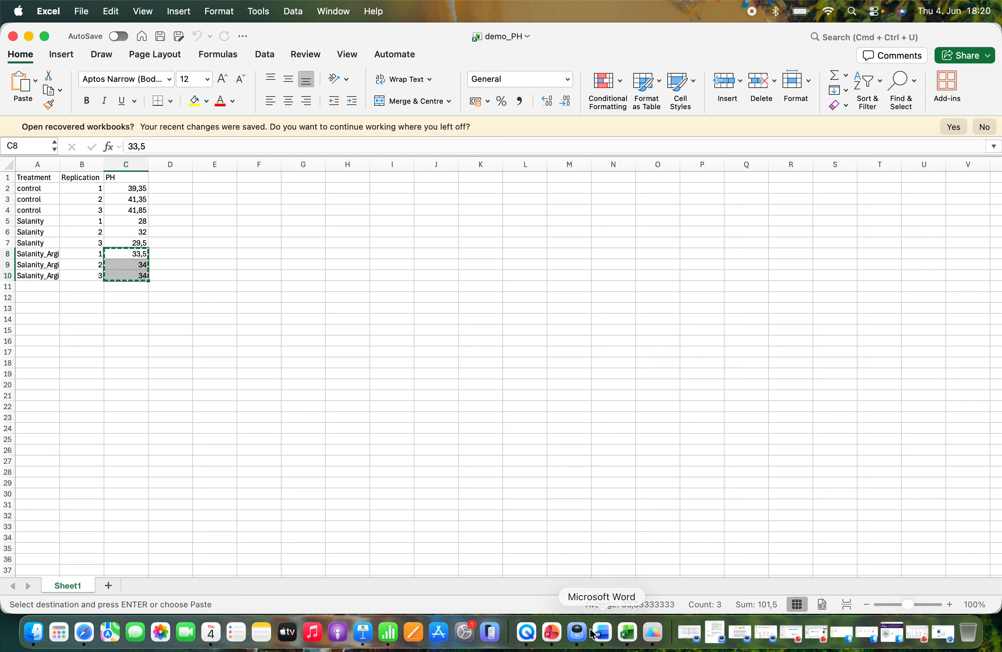
{"action": "left_click", "coordinate": [653, 633]}
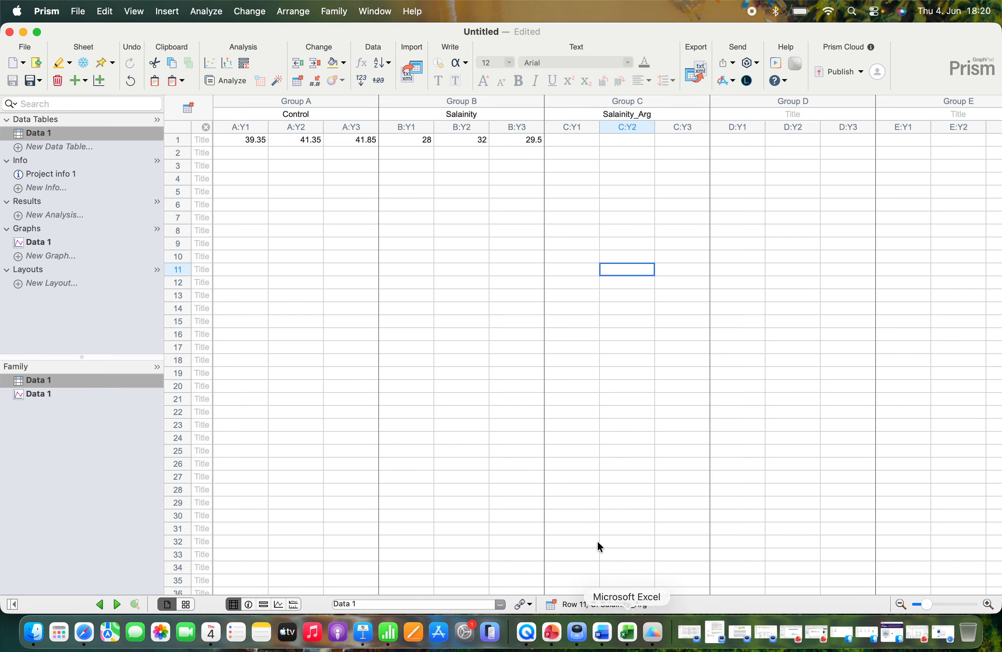
{"action": "left_click", "coordinate": [559, 139]}
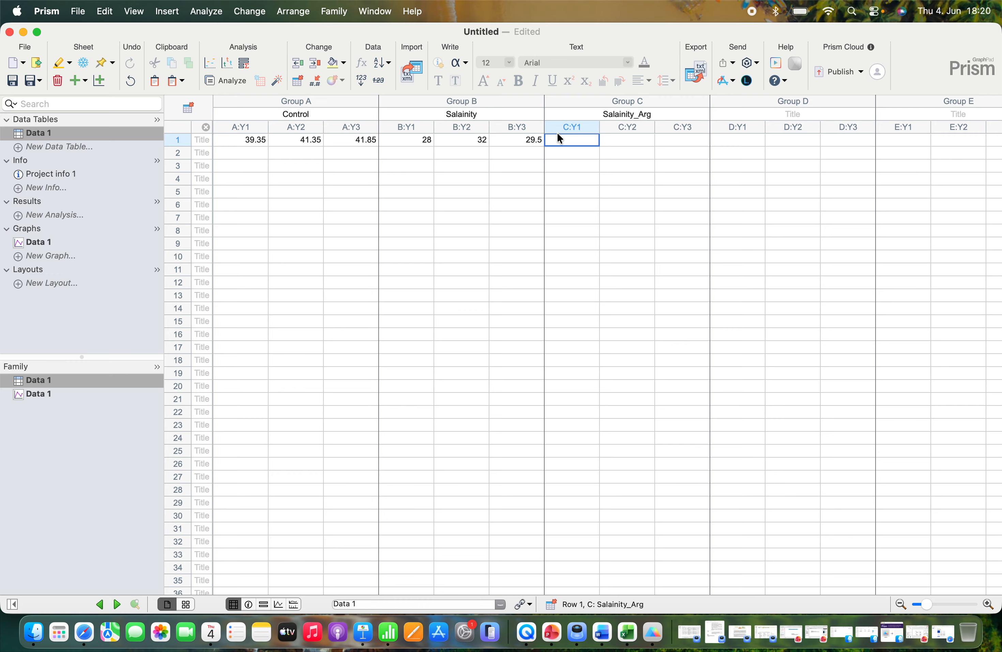
{"action": "key", "text": "super+v"}
{"action": "left_click", "coordinate": [631, 229]}
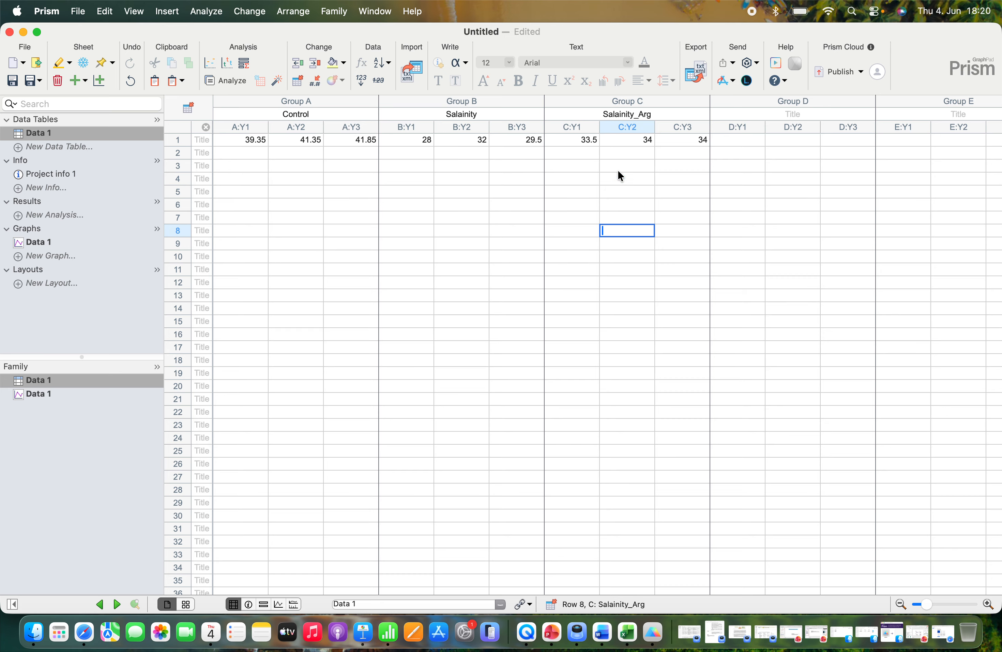
Create the Data 1 graph as a grouped summary graph with interleaved bars plotting Mean with SEM.
{"action": "left_click", "coordinate": [28, 242]}
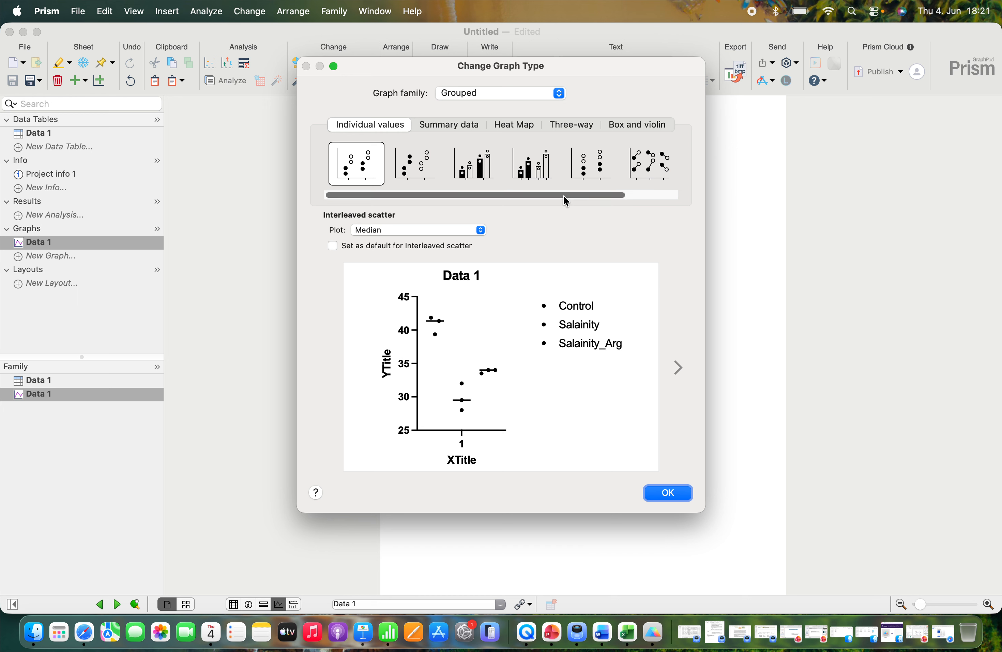
{"action": "left_click_drag", "start_coordinate": [563, 195], "coordinate": [637, 196]}
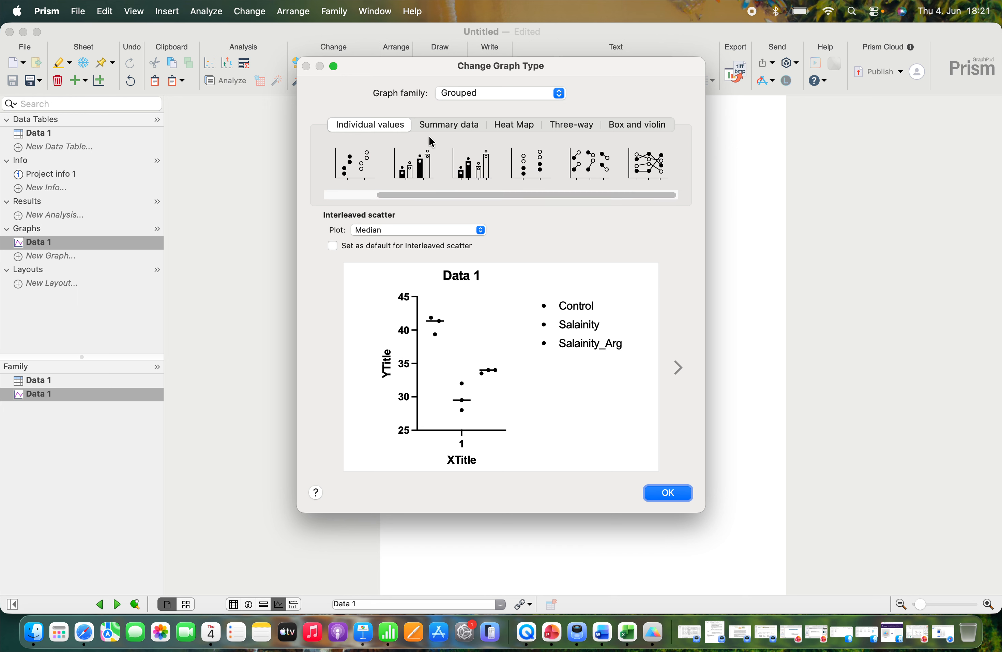
{"action": "left_click", "coordinate": [436, 125]}
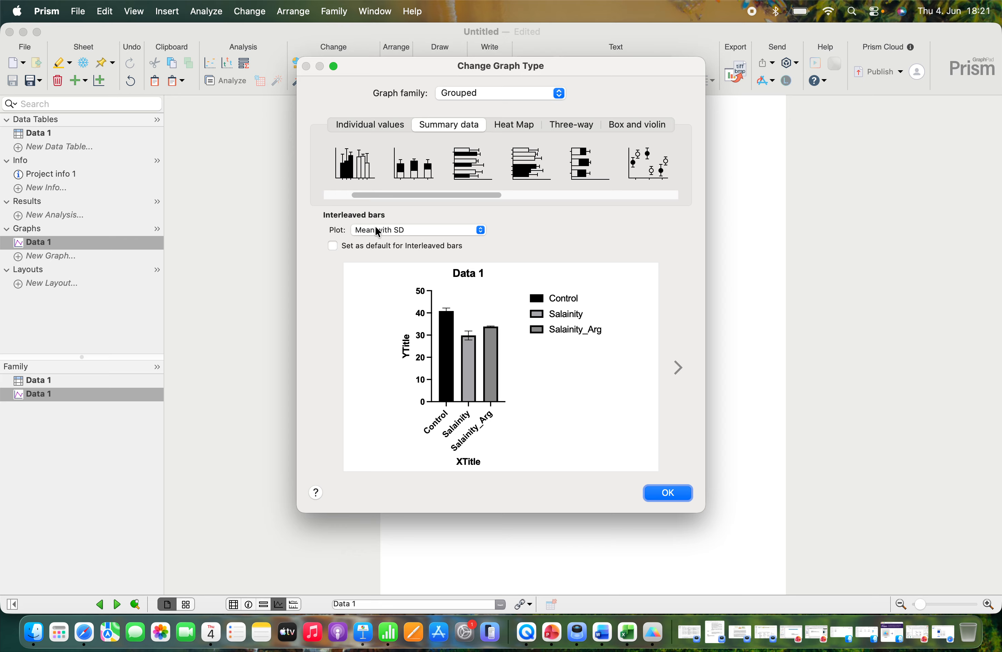
{"action": "left_click", "coordinate": [383, 229]}
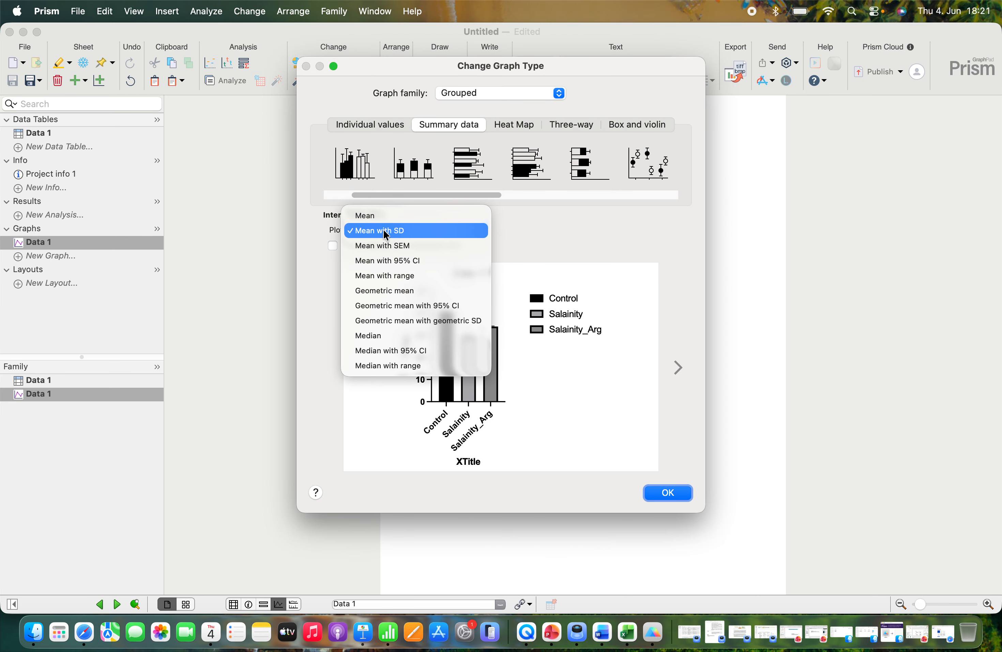
{"action": "left_click", "coordinate": [385, 245]}
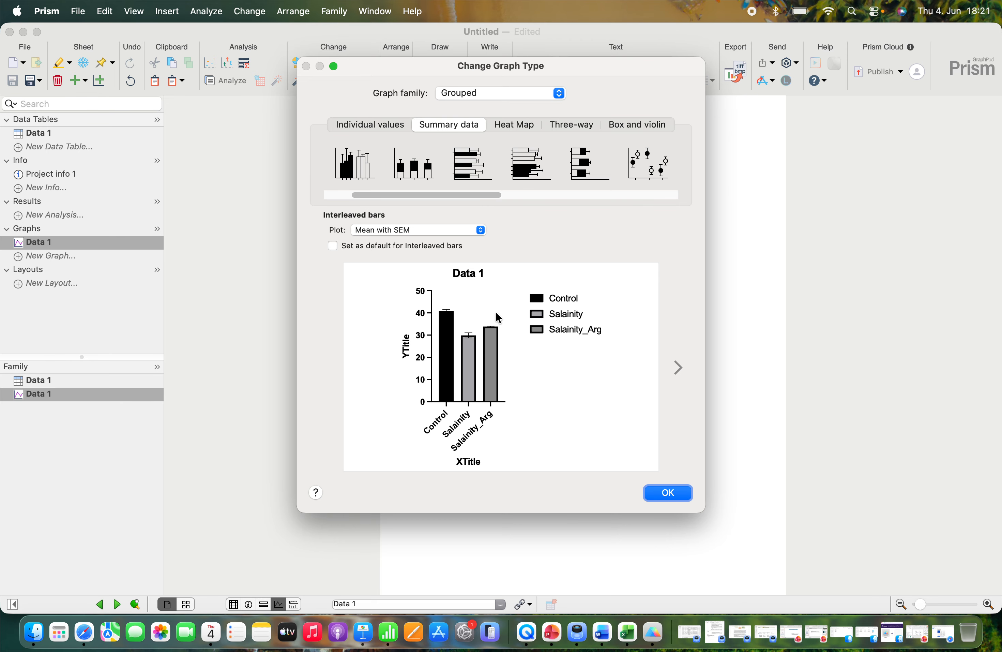
{"action": "left_click", "coordinate": [674, 494]}
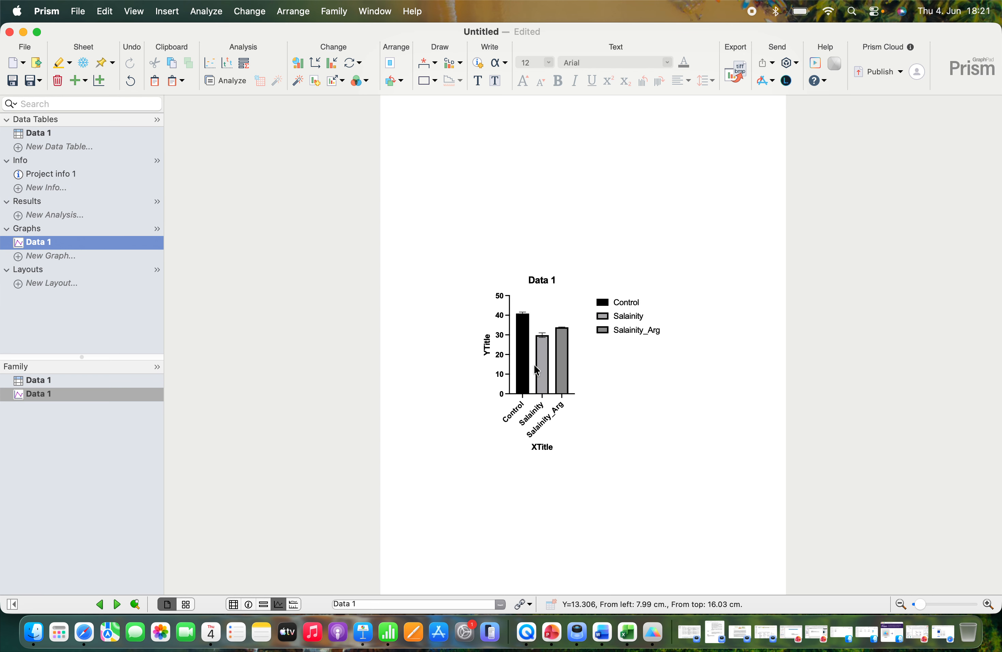
Enlarge the window to full screen and delete the Control, Salainity and Salainity_Arg legend entries from the graph.
{"action": "left_click", "coordinate": [37, 32]}
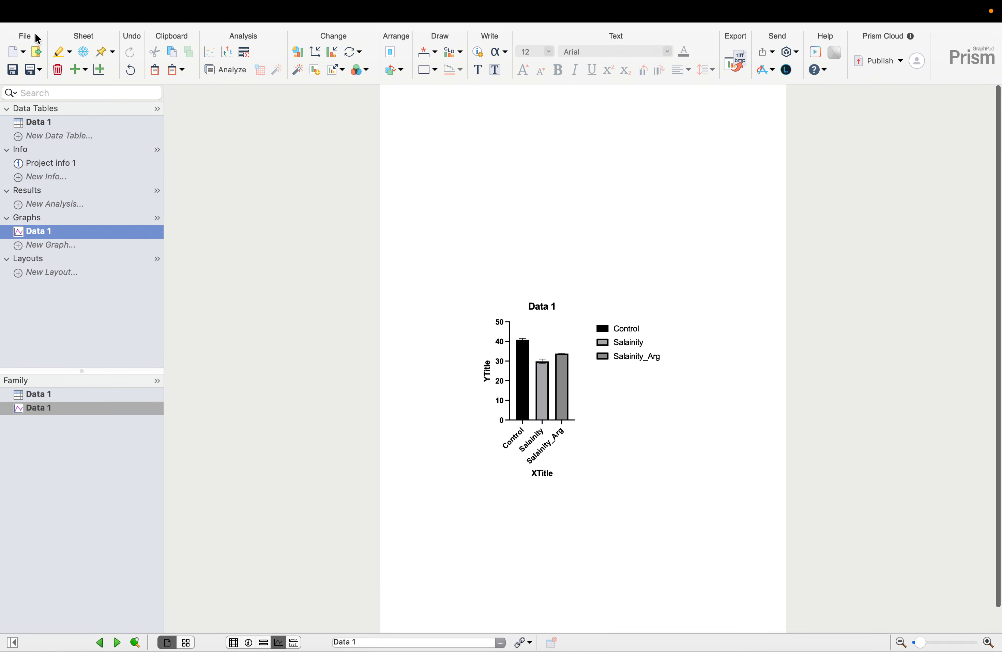
{"action": "left_click", "coordinate": [611, 328]}
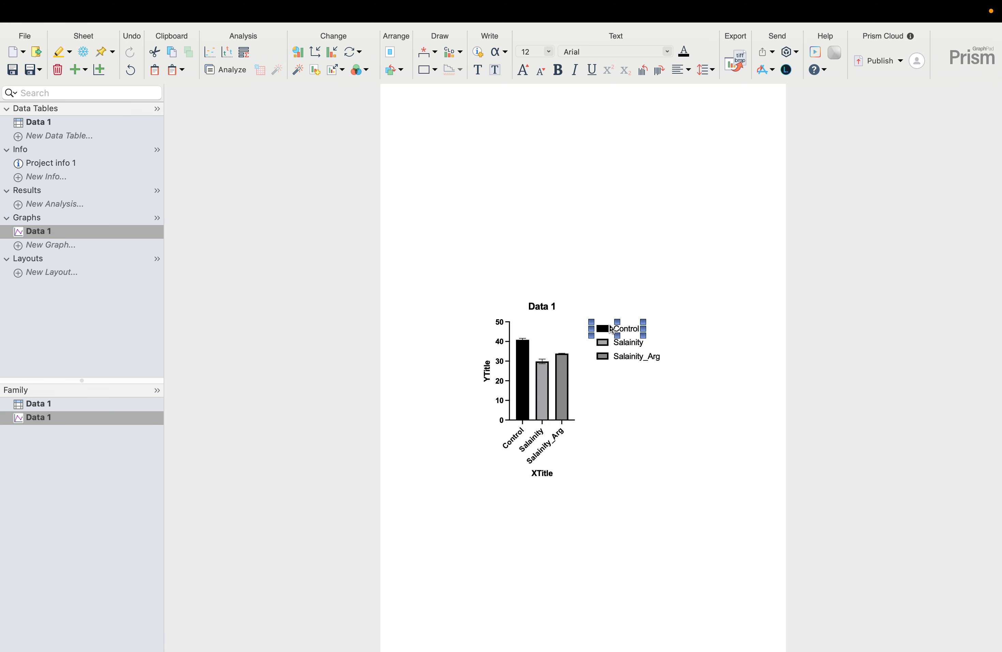
{"action": "key", "text": "Delete"}
{"action": "left_click", "coordinate": [605, 343]}
{"action": "key", "text": "Delete"}
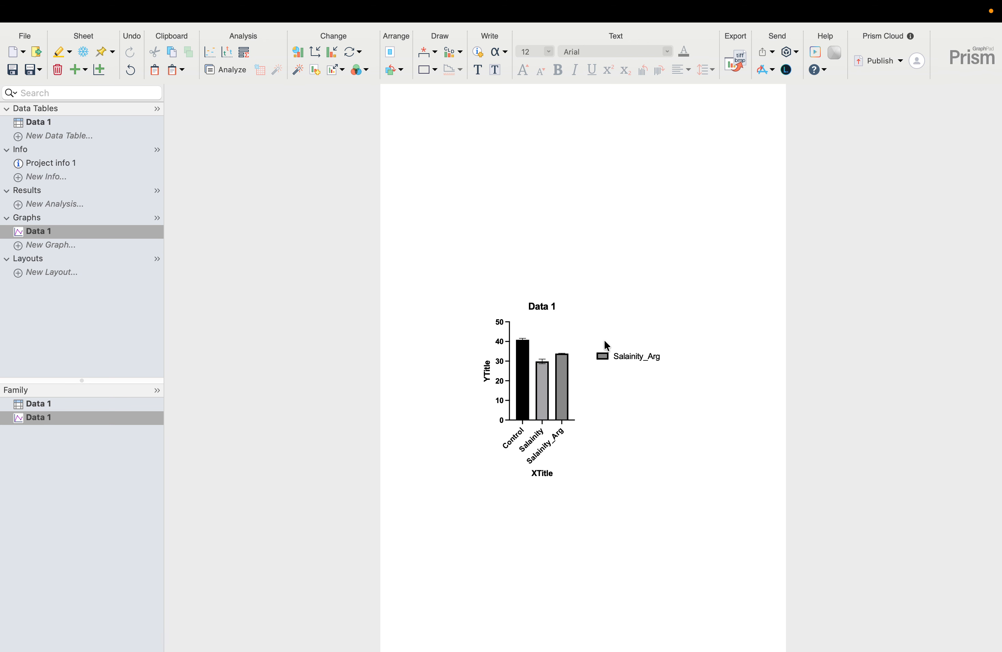
{"action": "left_click", "coordinate": [604, 355]}
{"action": "key", "text": "Delete"}
Change the graph title to PH.
{"action": "double_click", "coordinate": [546, 305]}
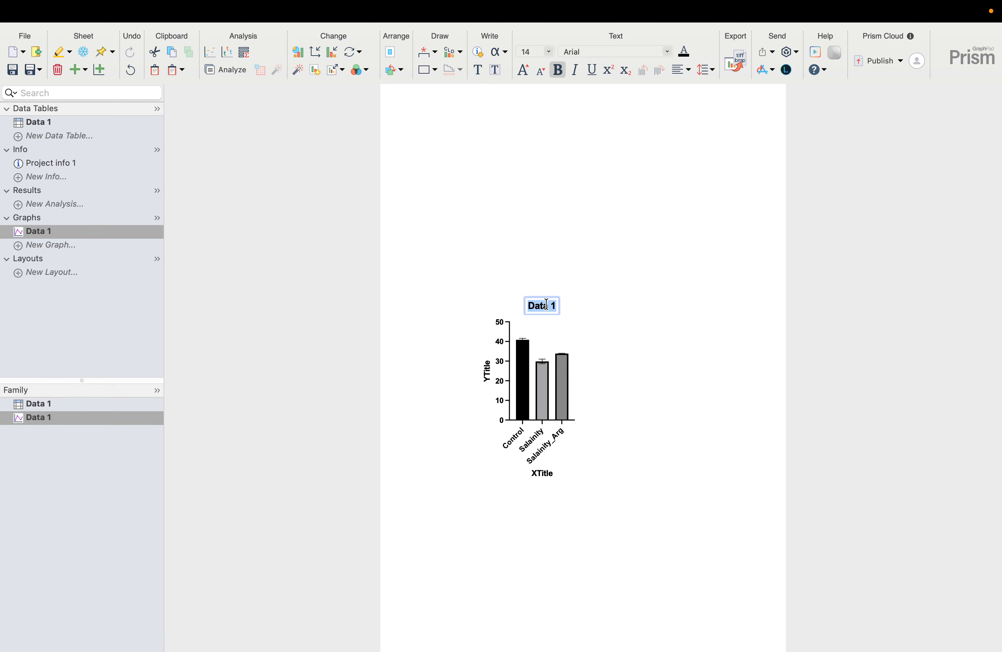
{"action": "type", "text": "PH"}
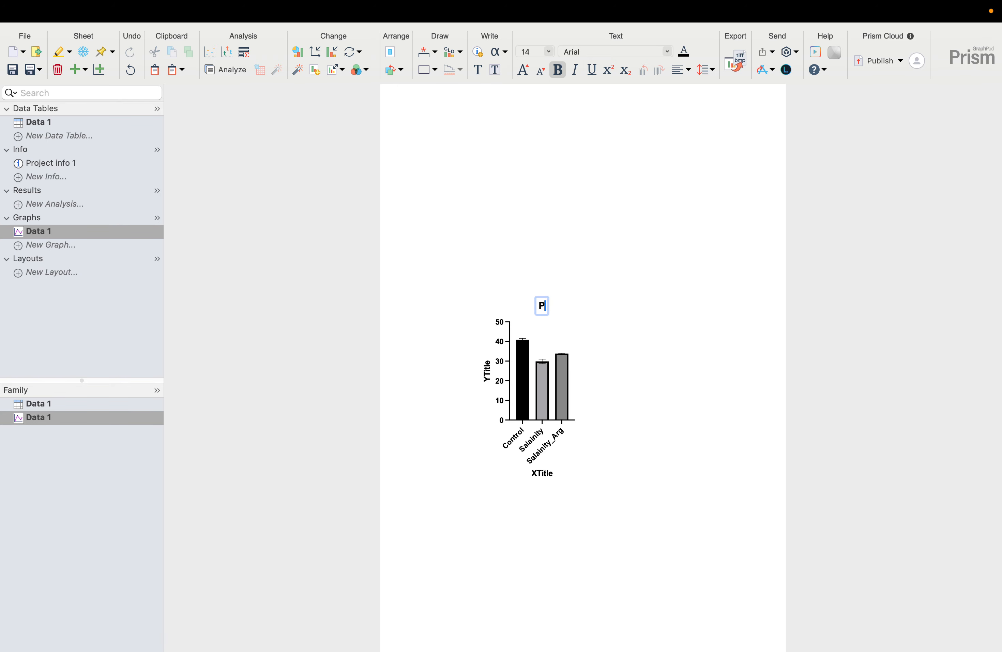
{"action": "left_click", "coordinate": [577, 312]}
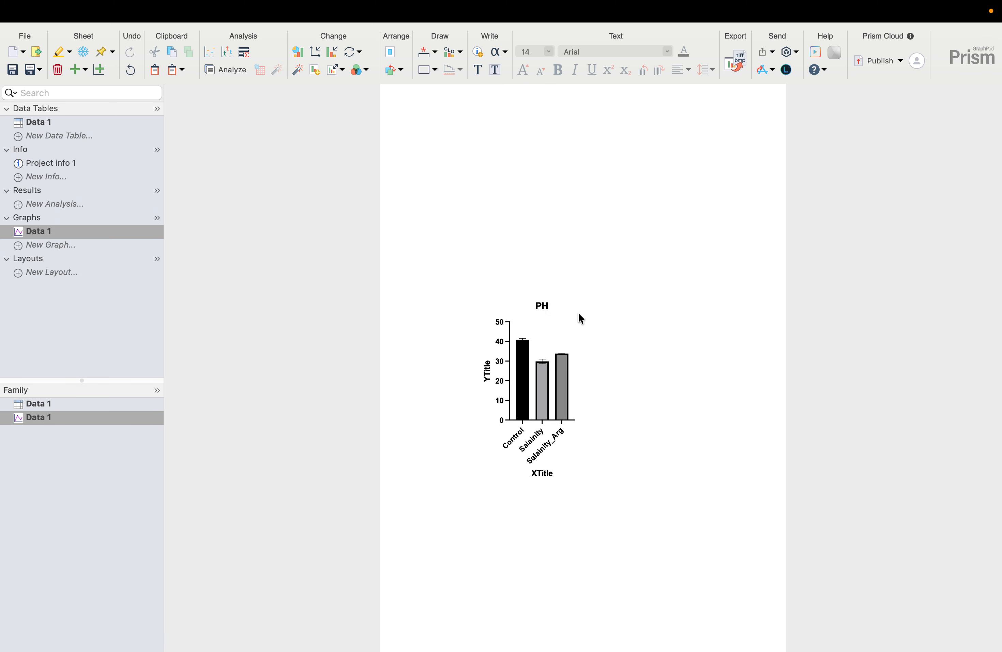
Clear the graph title and set the Y-axis title to PH (cm).
{"action": "double_click", "coordinate": [542, 305]}
{"action": "key", "text": "BackSpace"}
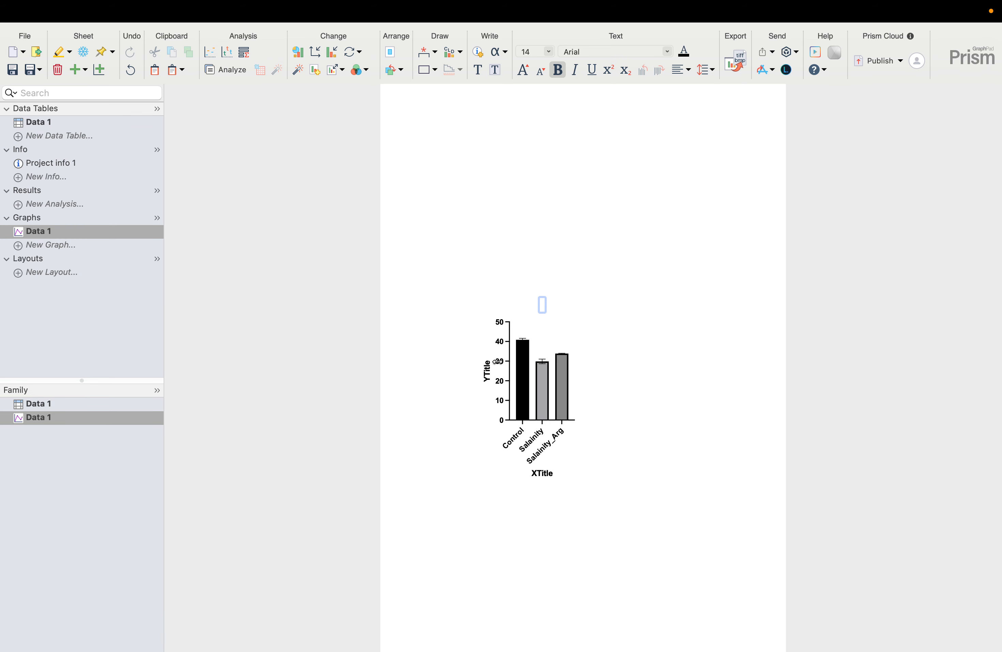
{"action": "double_click", "coordinate": [487, 371]}
{"action": "type", "text": "Plant"}
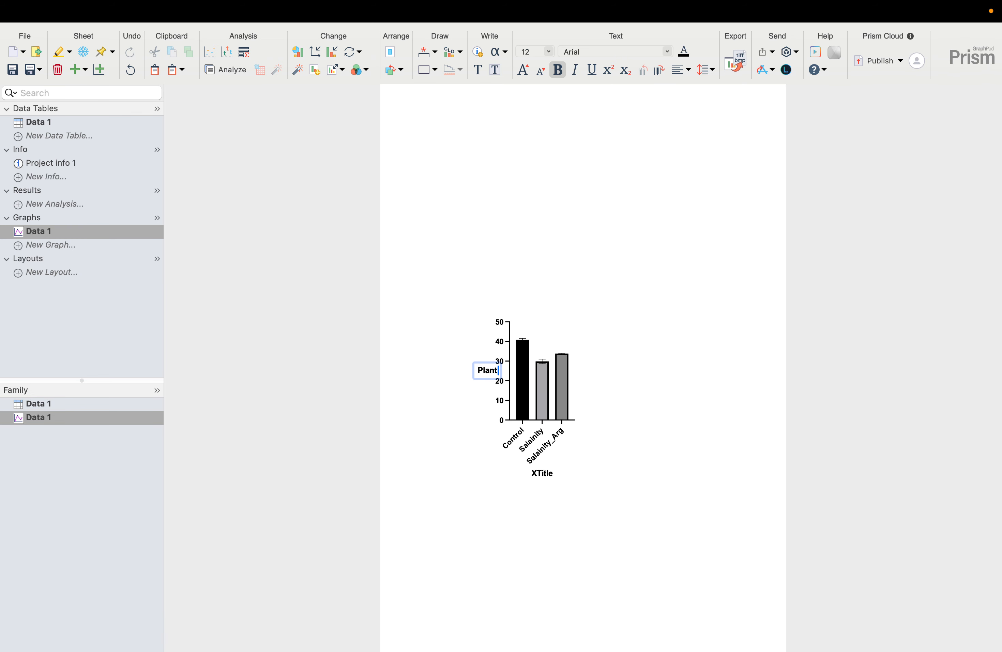
{"action": "type", "text": " hei"}
{"action": "key", "text": "BackSpace"}
{"action": "key", "text": "BackSpace"}
{"action": "key", "text": "BackSpace"}
{"action": "key", "text": "BackSpace"}
{"action": "key", "text": "BackSpace"}
{"action": "key", "text": "BackSpace"}
{"action": "key", "text": "BackSpace"}
{"action": "key", "text": "BackSpace"}
{"action": "key", "text": "BackSpace"}
{"action": "type", "text": "PH (cm)"}
{"action": "left_click", "coordinate": [476, 503]}
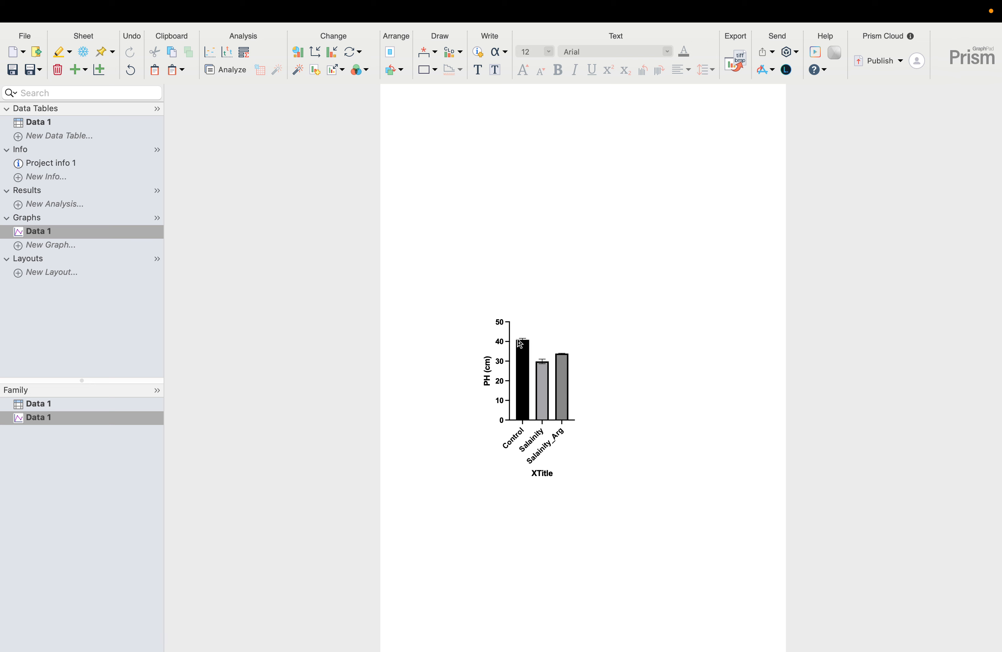
Add a text label reading a at the top of the Control bar.
{"action": "mouse_move", "coordinate": [519, 340]}
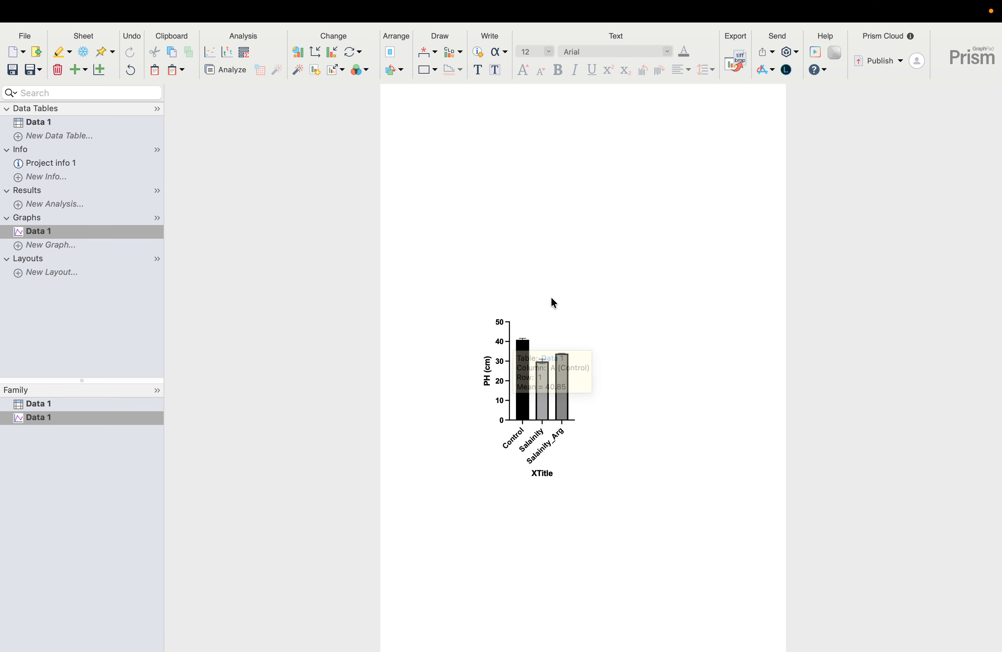
{"action": "left_click", "coordinate": [478, 72]}
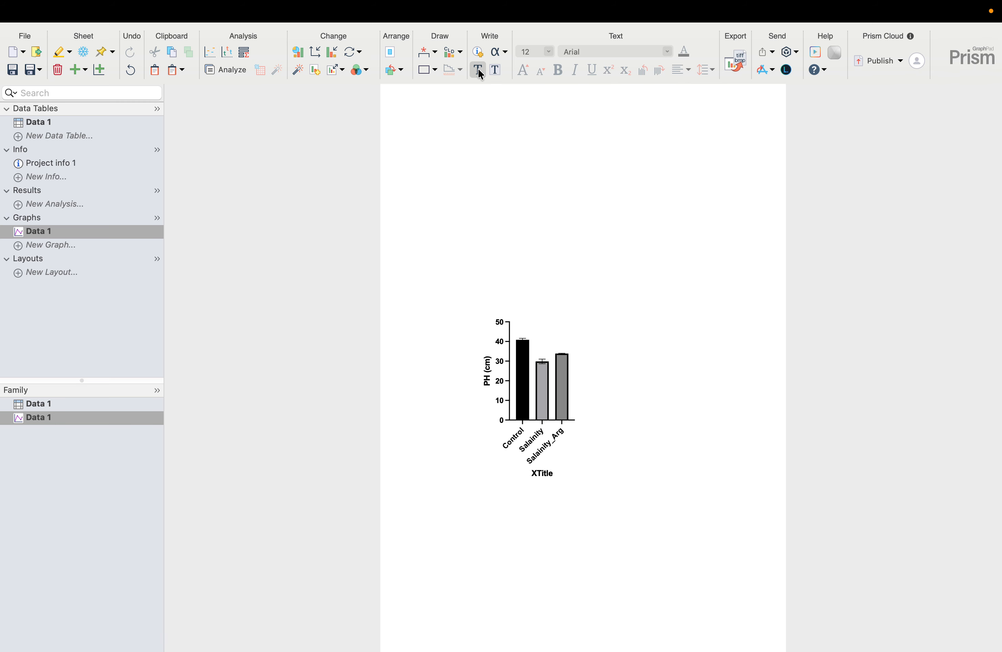
{"action": "left_click", "coordinate": [526, 334]}
{"action": "type", "text": "a"}
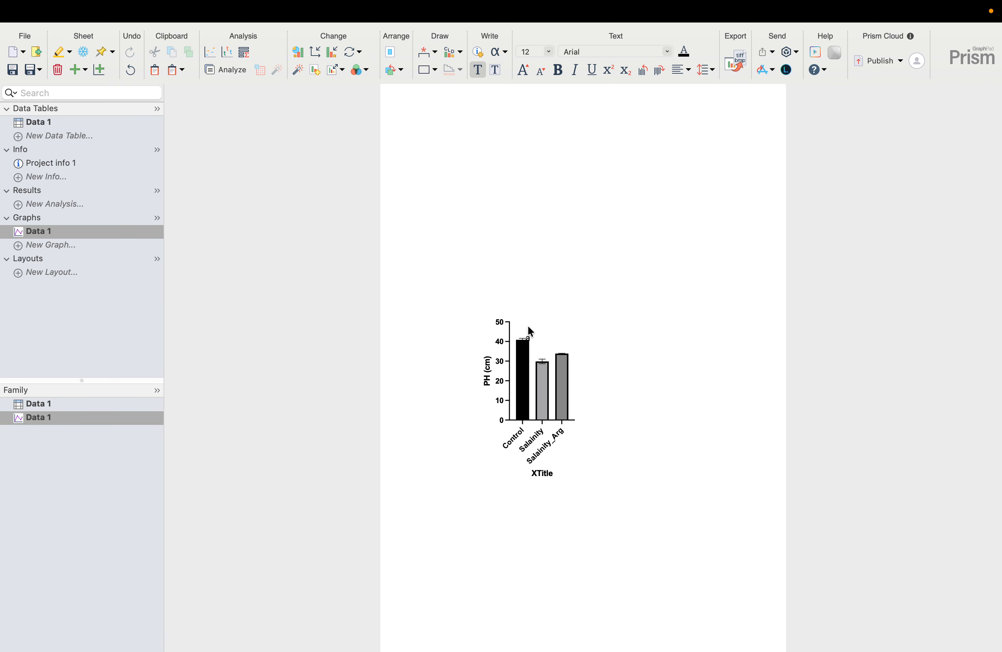